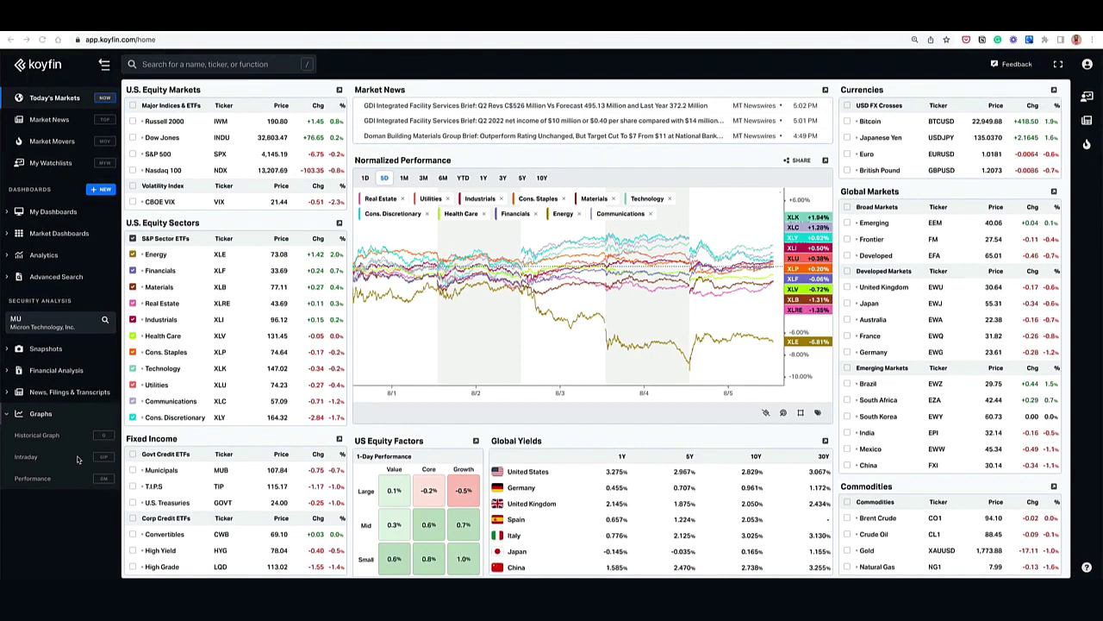
Open Micron's historical graph and start from a blank Unsaved Template
{"action": "left_click", "coordinate": [36, 435]}
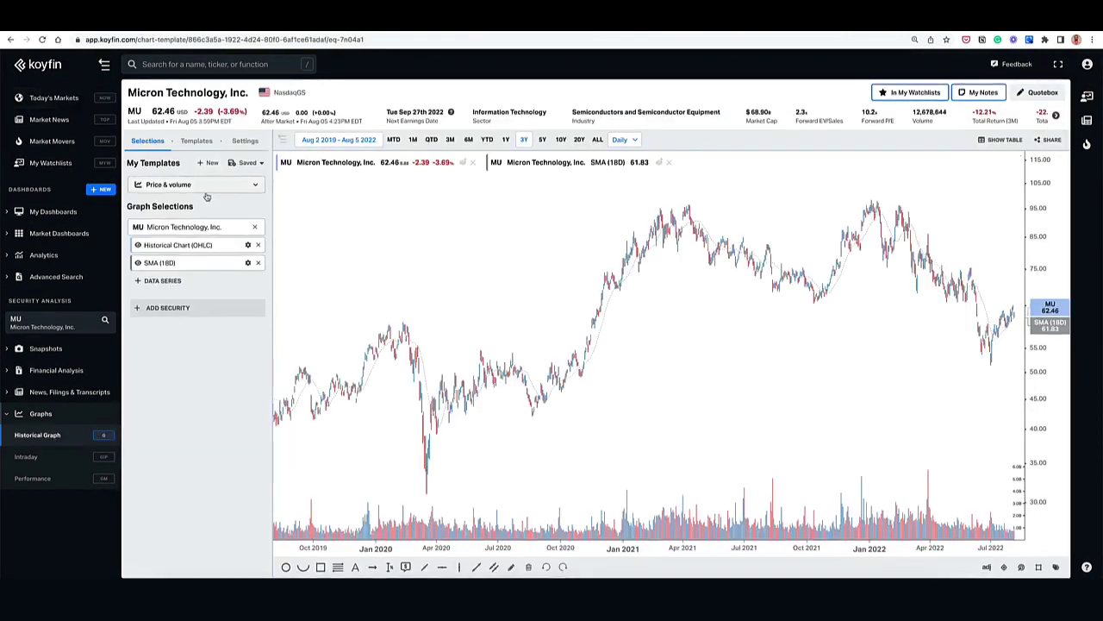
{"action": "left_click", "coordinate": [206, 187]}
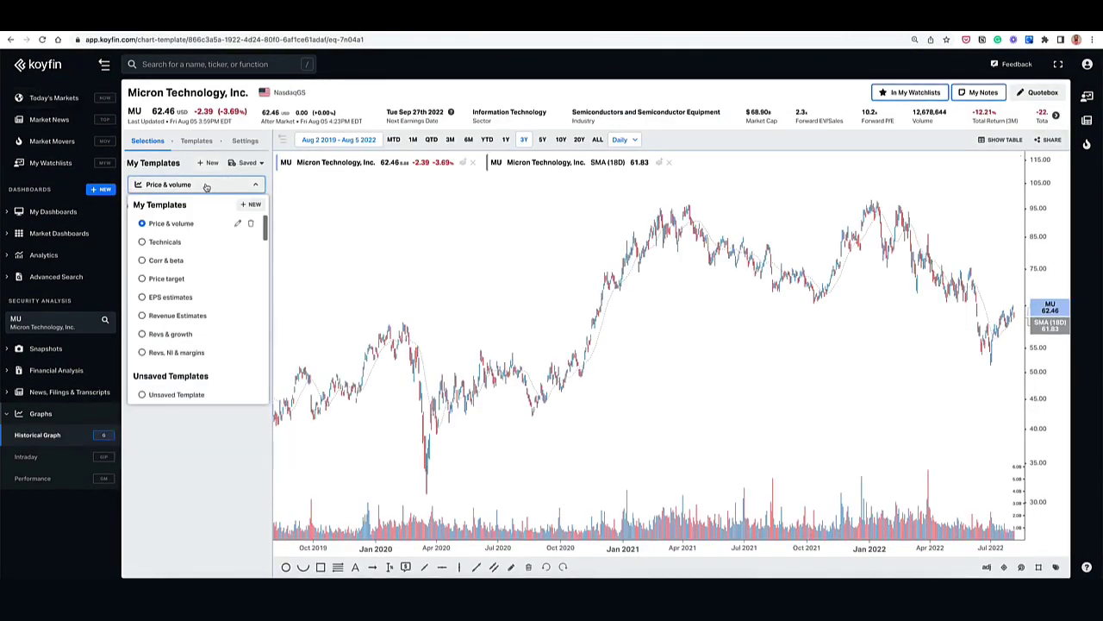
{"action": "left_click", "coordinate": [173, 397]}
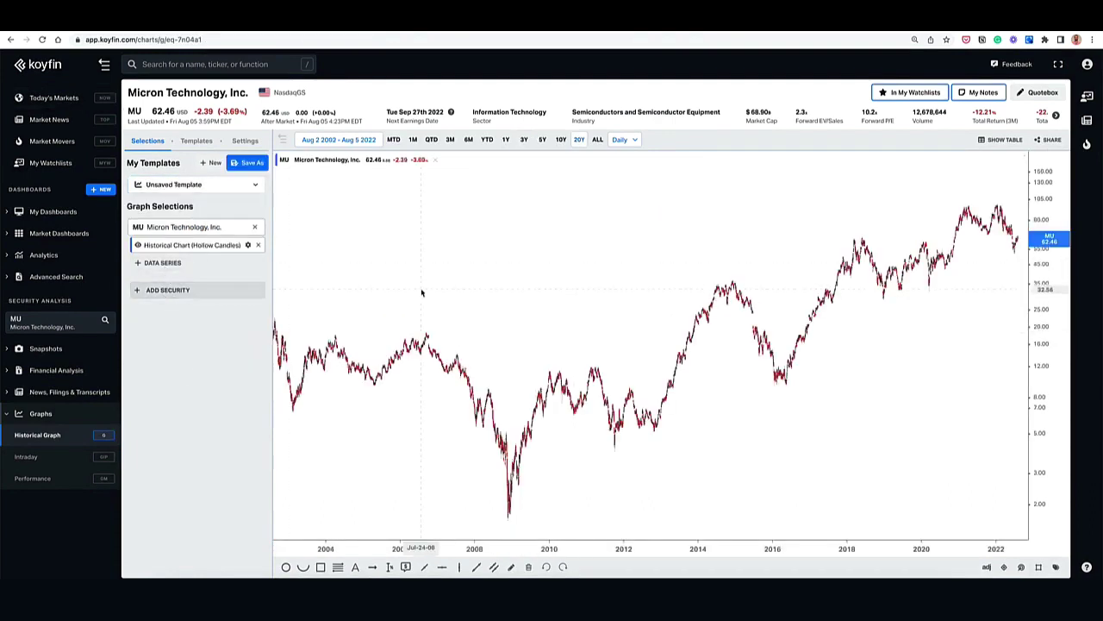
Add the Total Revenues (LTM) data series twice
{"action": "left_click", "coordinate": [162, 262]}
{"action": "type", "text": "t"}
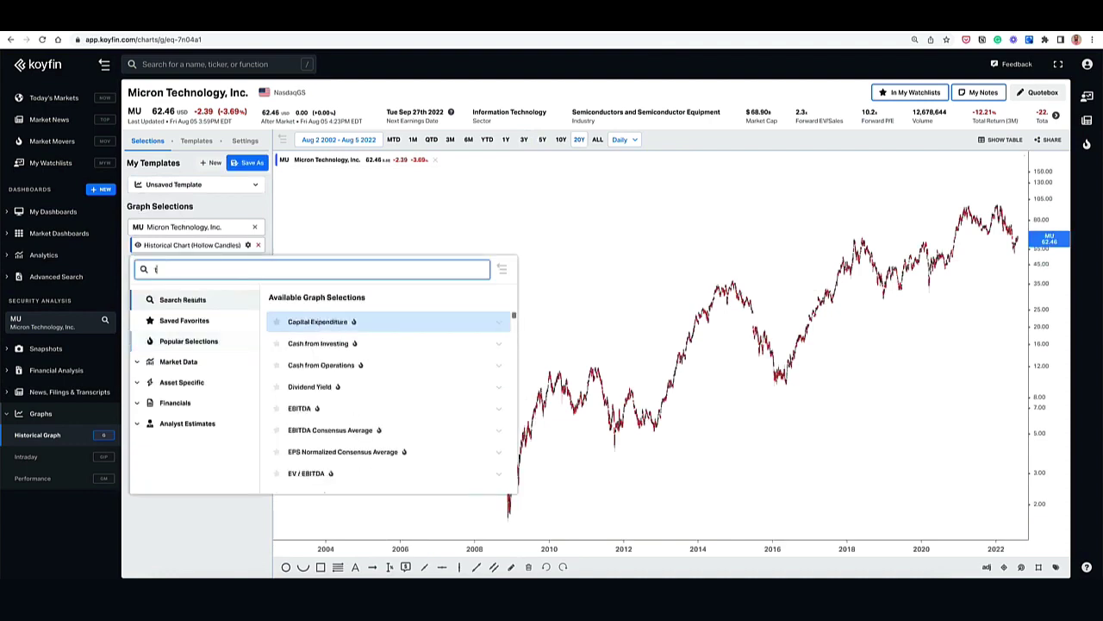
{"action": "type", "text": "otal"}
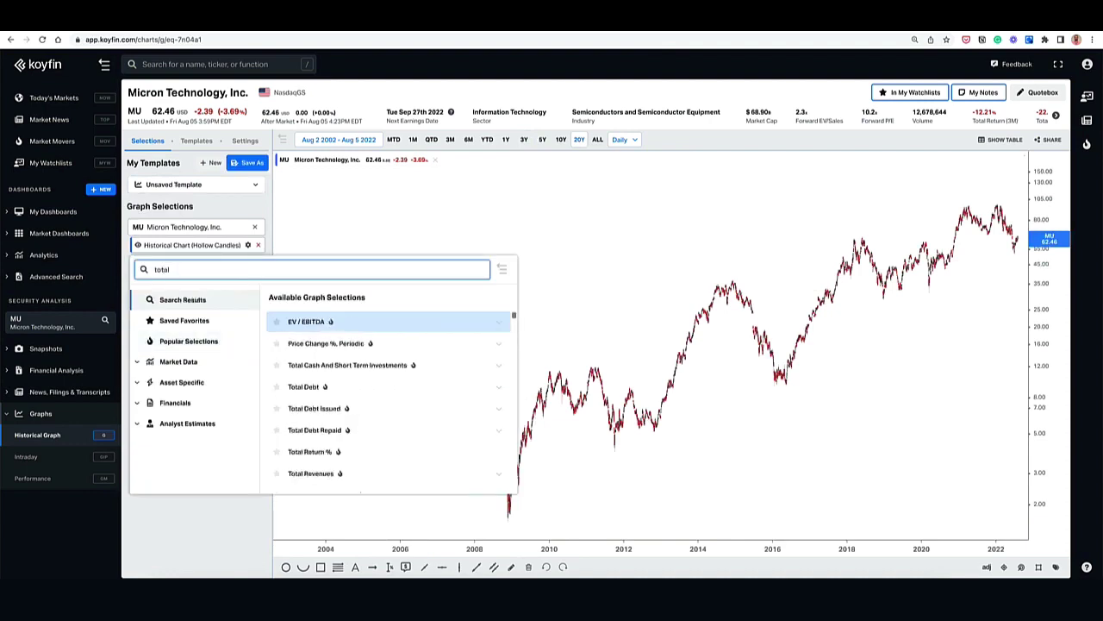
{"action": "type", "text": " re"}
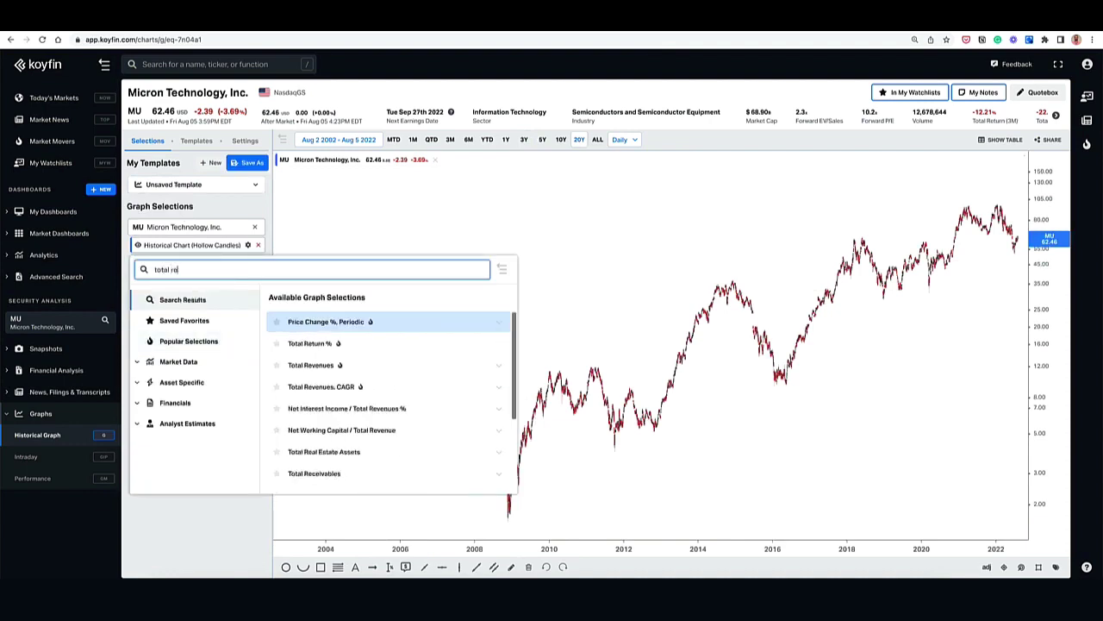
{"action": "left_click", "coordinate": [327, 365]}
{"action": "left_click", "coordinate": [332, 322]}
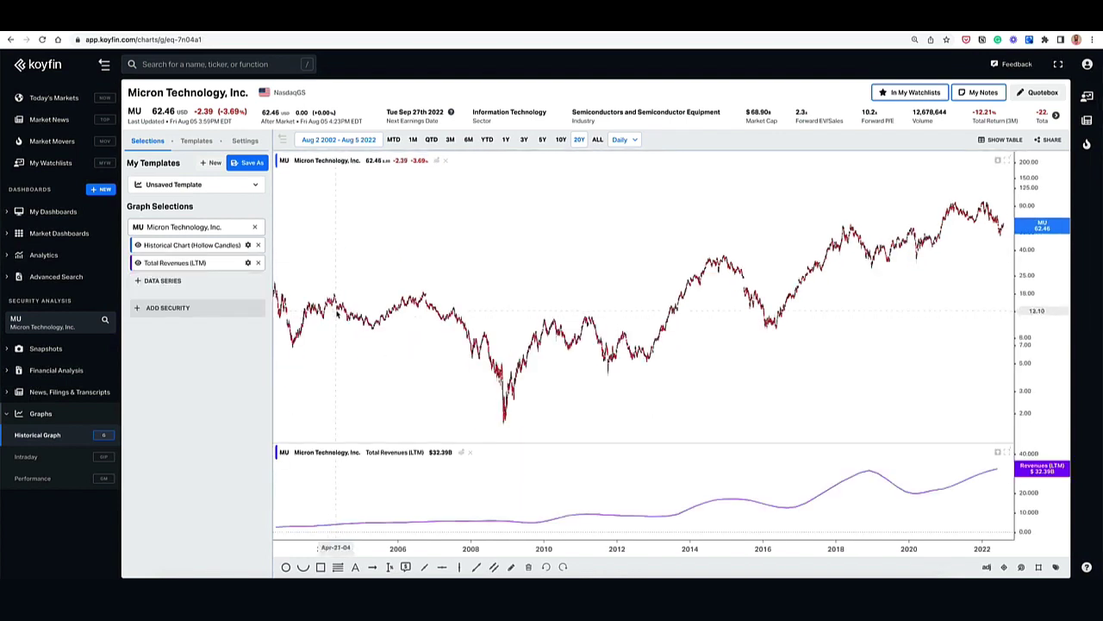
{"action": "left_click", "coordinate": [162, 281]}
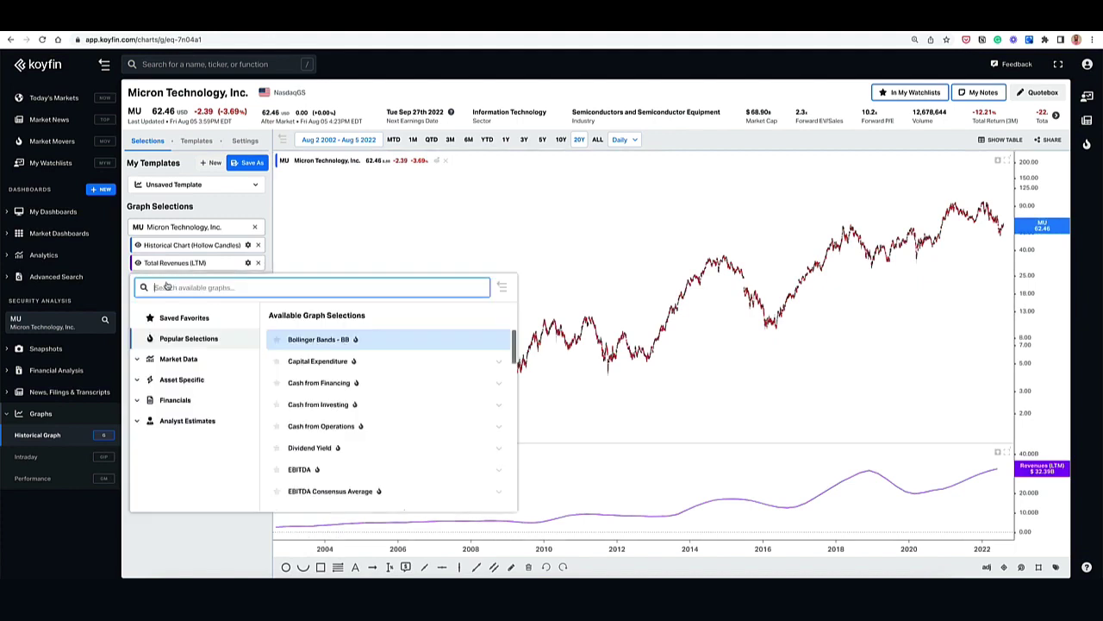
{"action": "type", "text": "total re"}
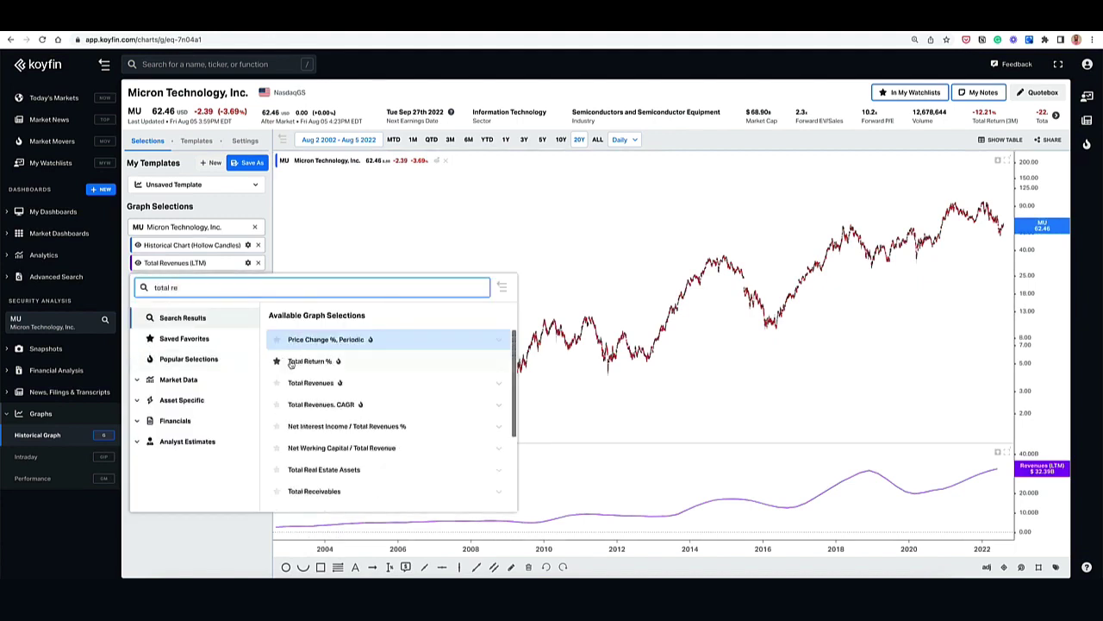
{"action": "left_click", "coordinate": [298, 382]}
{"action": "left_click", "coordinate": [267, 338]}
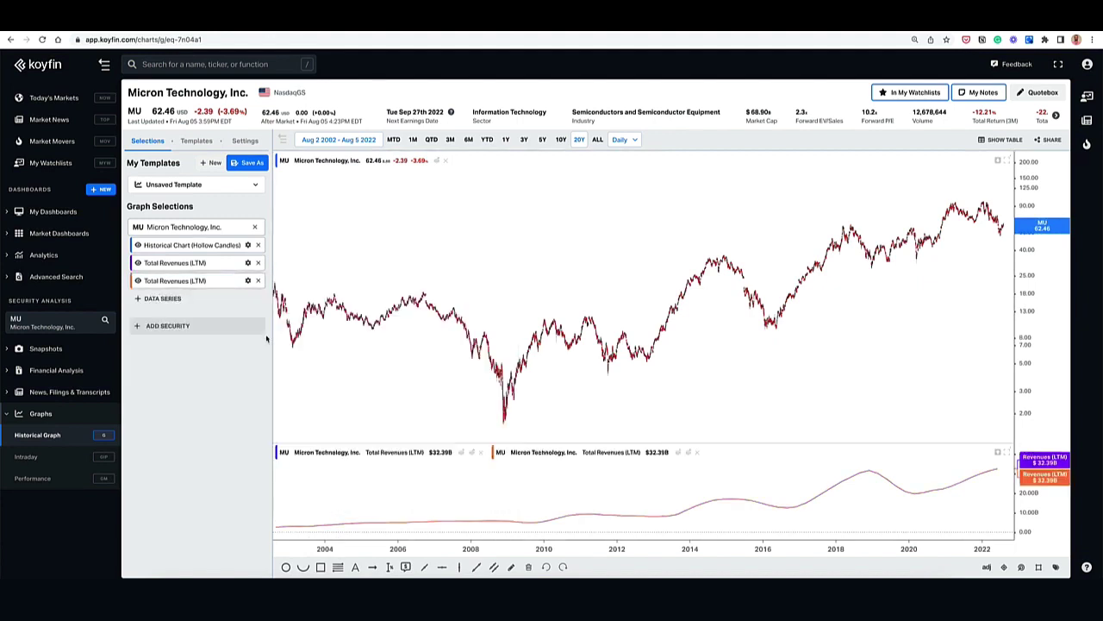
Set the second Total Revenues series' Transform Data to QoQ Growth %
{"action": "left_click", "coordinate": [248, 281]}
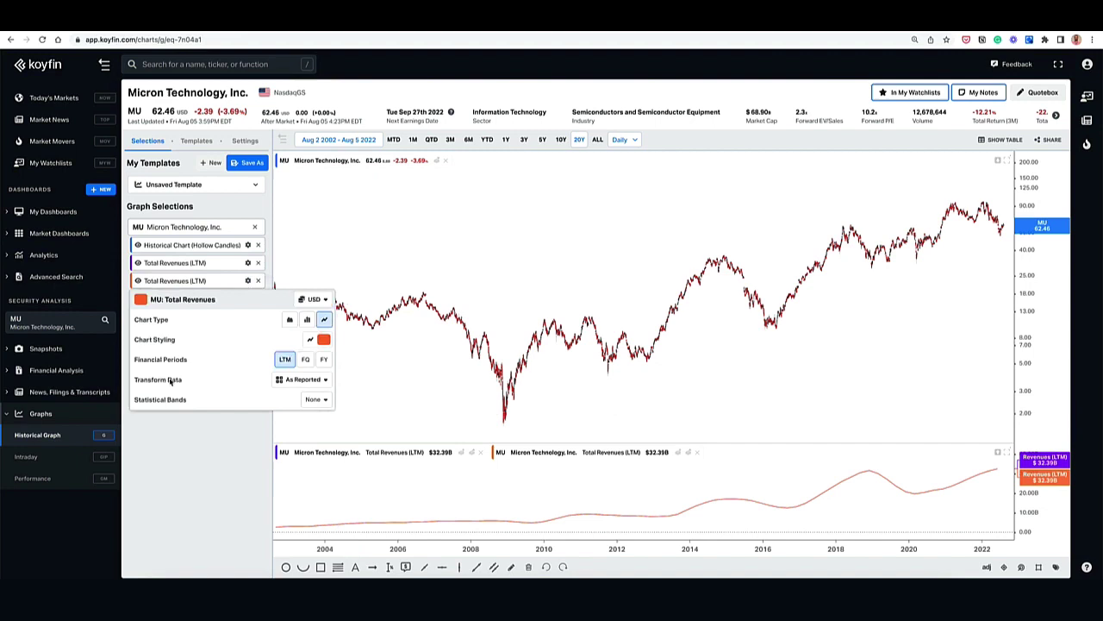
{"action": "left_click", "coordinate": [304, 381]}
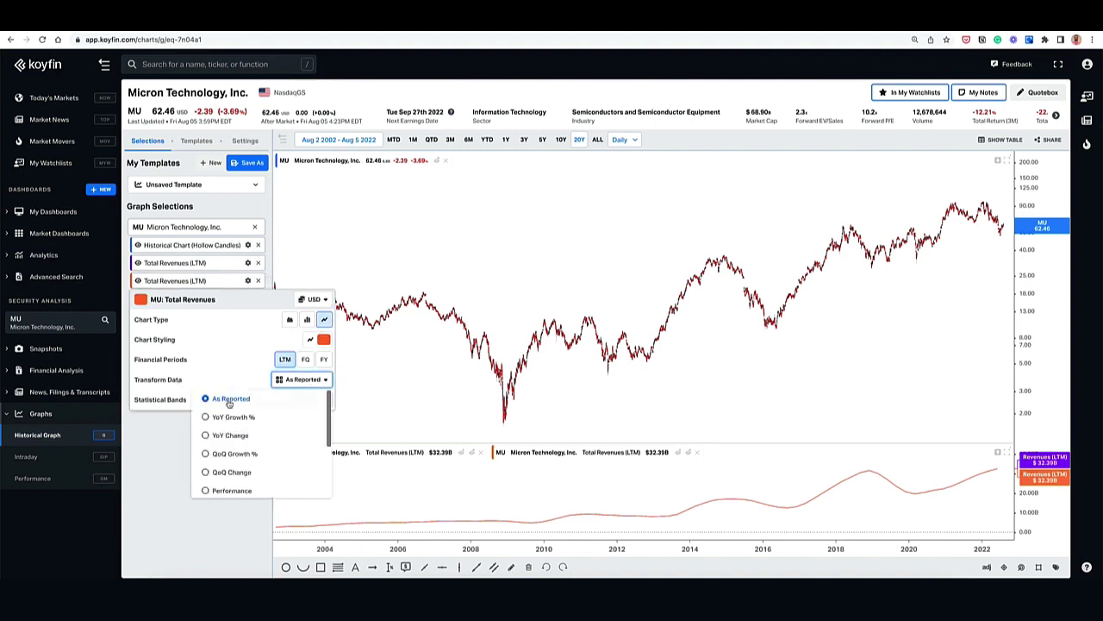
{"action": "left_click", "coordinate": [230, 456]}
{"action": "left_click", "coordinate": [159, 452]}
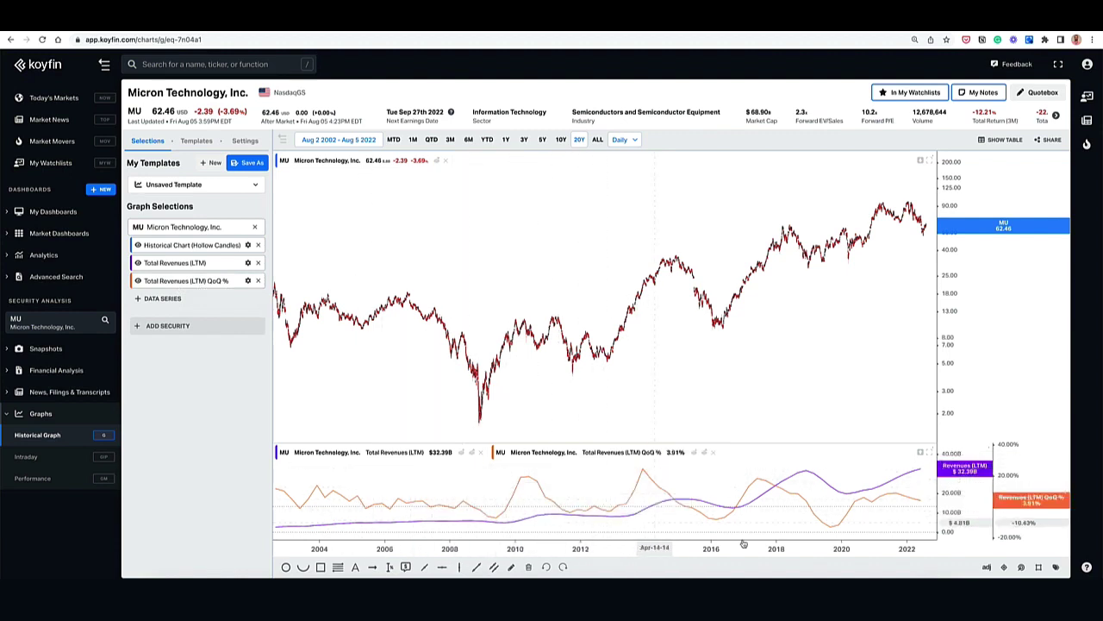
Move the QoQ % series into its own pane and display it as bars
{"action": "left_click", "coordinate": [695, 454]}
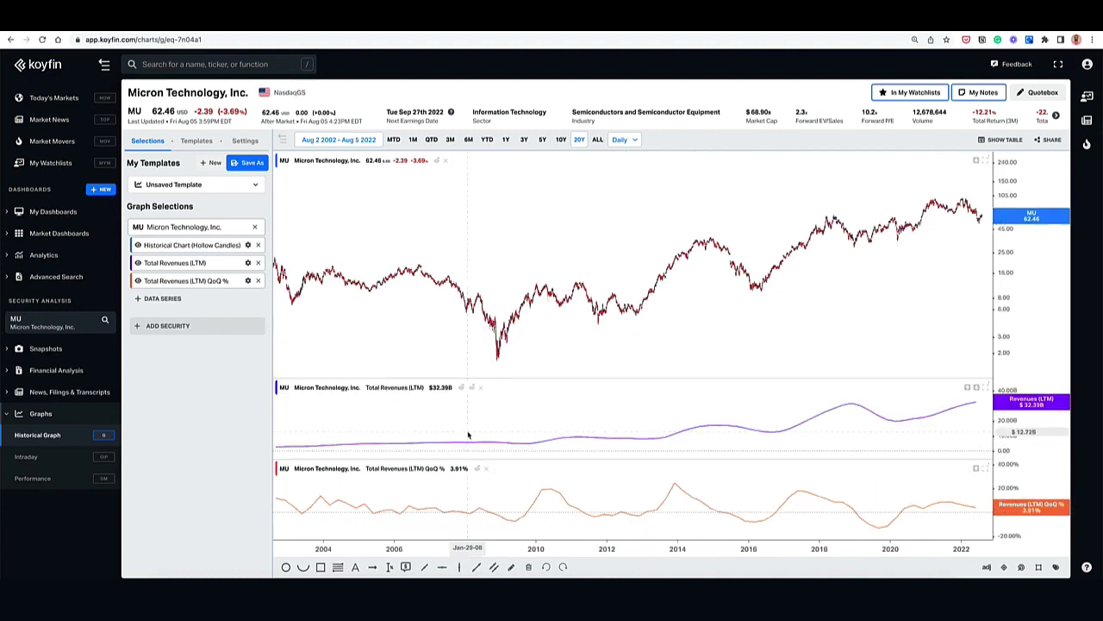
{"action": "left_click", "coordinate": [184, 287]}
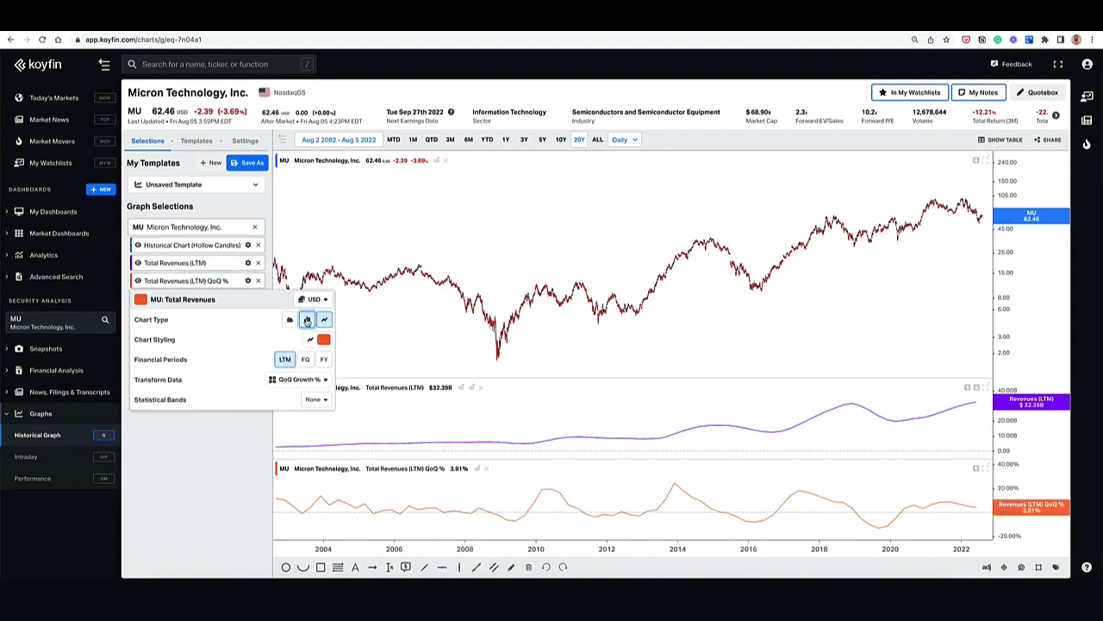
{"action": "left_click", "coordinate": [306, 320]}
{"action": "left_click", "coordinate": [464, 514]}
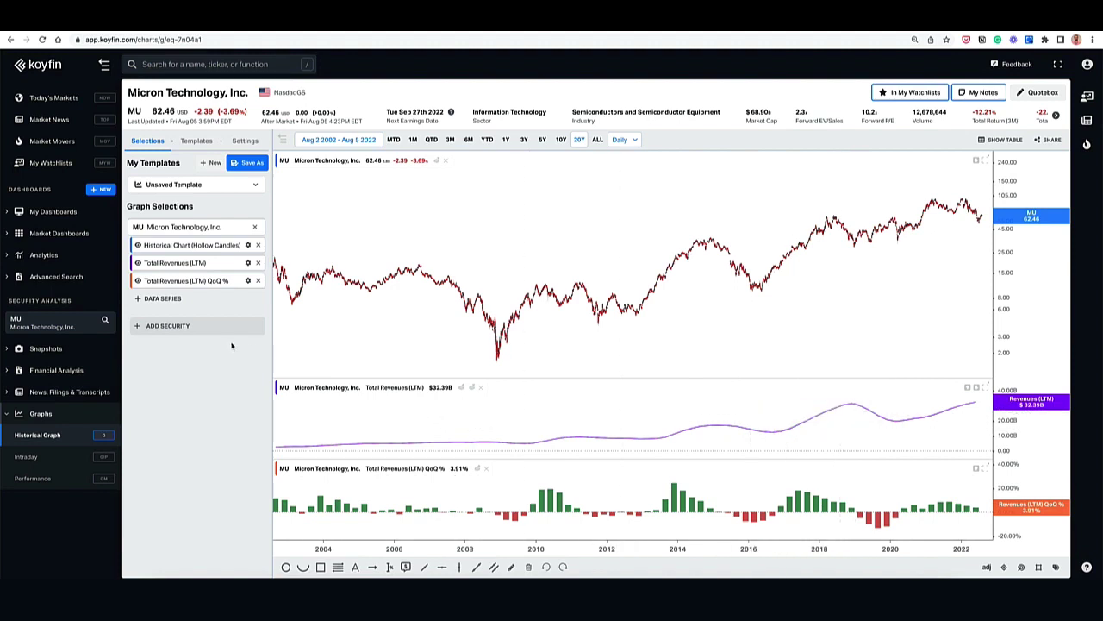
Add the Forward Rolling Change % series with a 1Y period
{"action": "left_click", "coordinate": [164, 298]}
{"action": "type", "text": "for"}
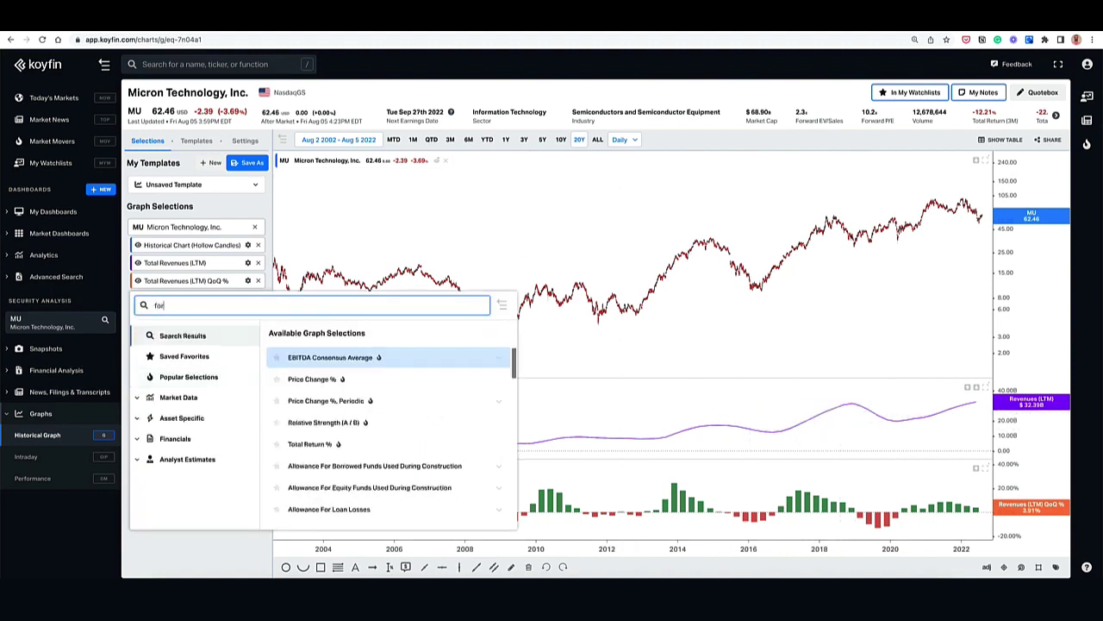
{"action": "type", "text": "ward"}
{"action": "left_click", "coordinate": [346, 360]}
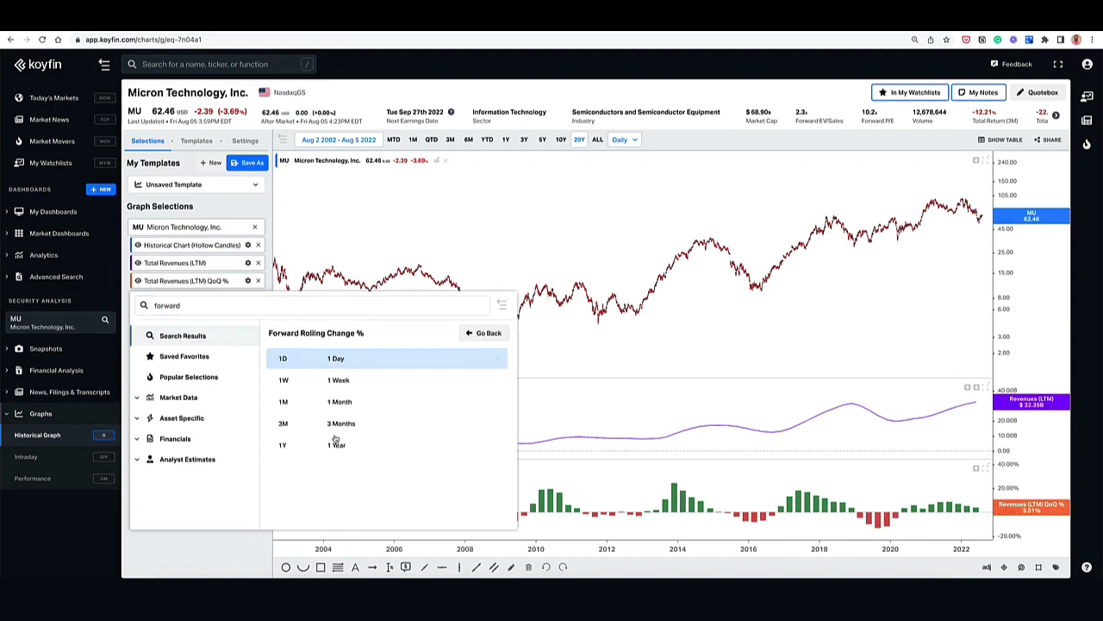
{"action": "left_click", "coordinate": [345, 445]}
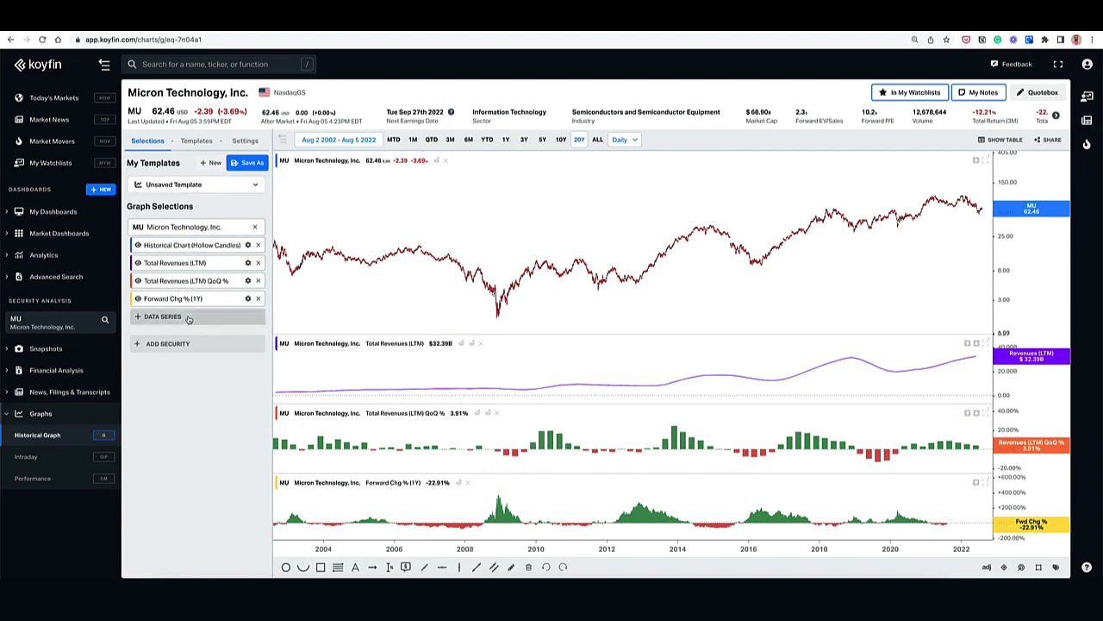
Save the graph as a new template named 'Revenue Growth and Perf'
{"action": "left_click", "coordinate": [248, 162]}
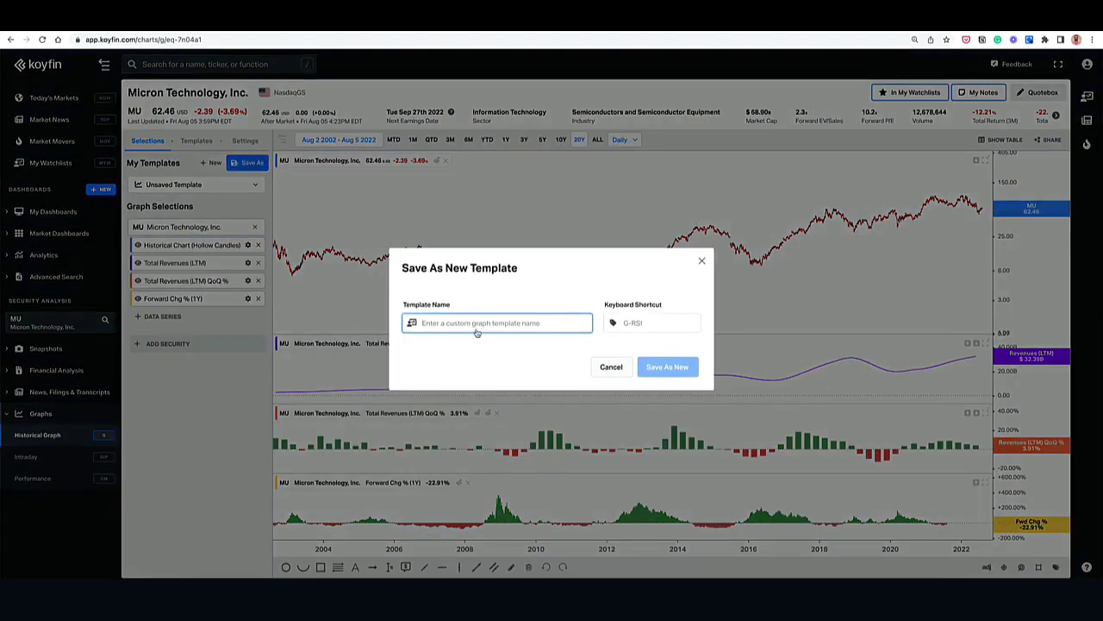
{"action": "type", "text": "Revenue Growth and Perf"}
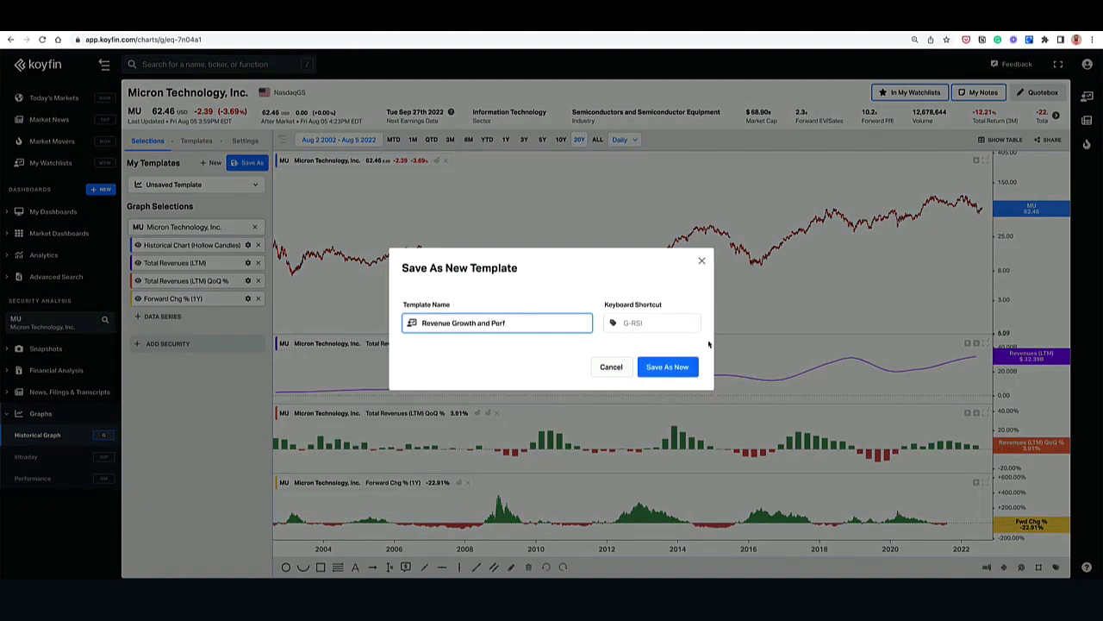
{"action": "left_click", "coordinate": [667, 366]}
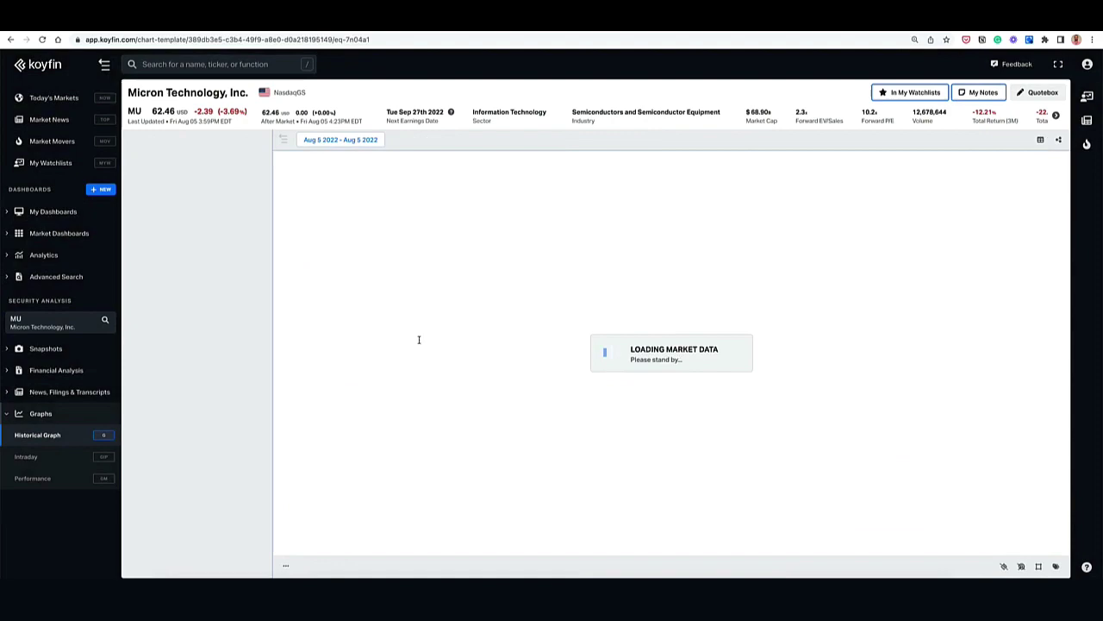
Load NVDA's historical graph with the Revenue Growth and Perf template from the home search
{"action": "left_click", "coordinate": [42, 67]}
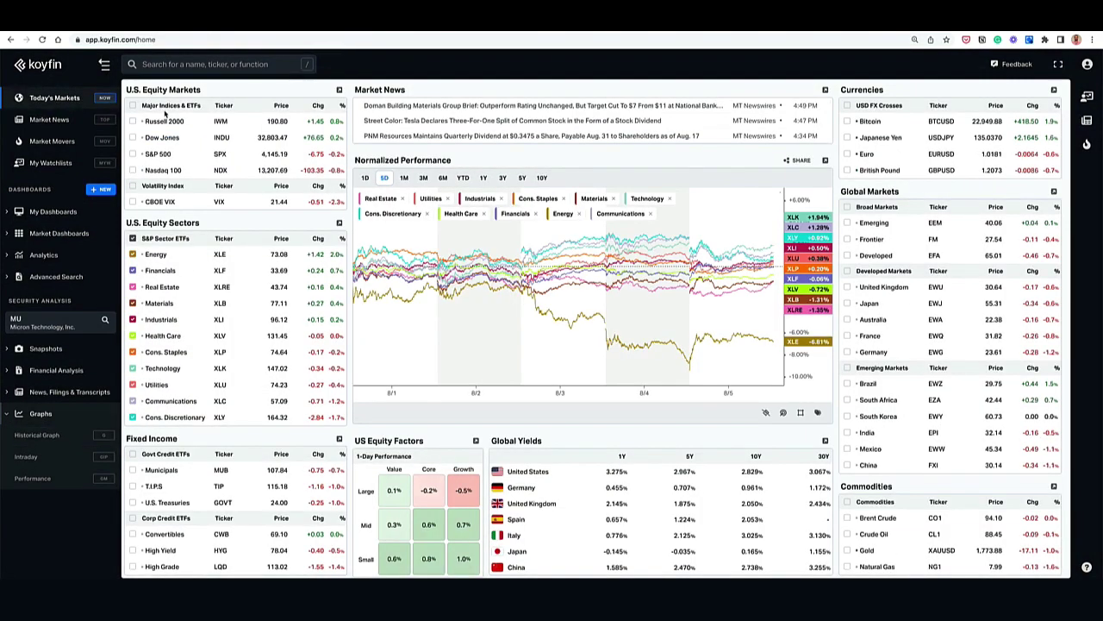
{"action": "left_click", "coordinate": [198, 63]}
{"action": "type", "text": "mu"}
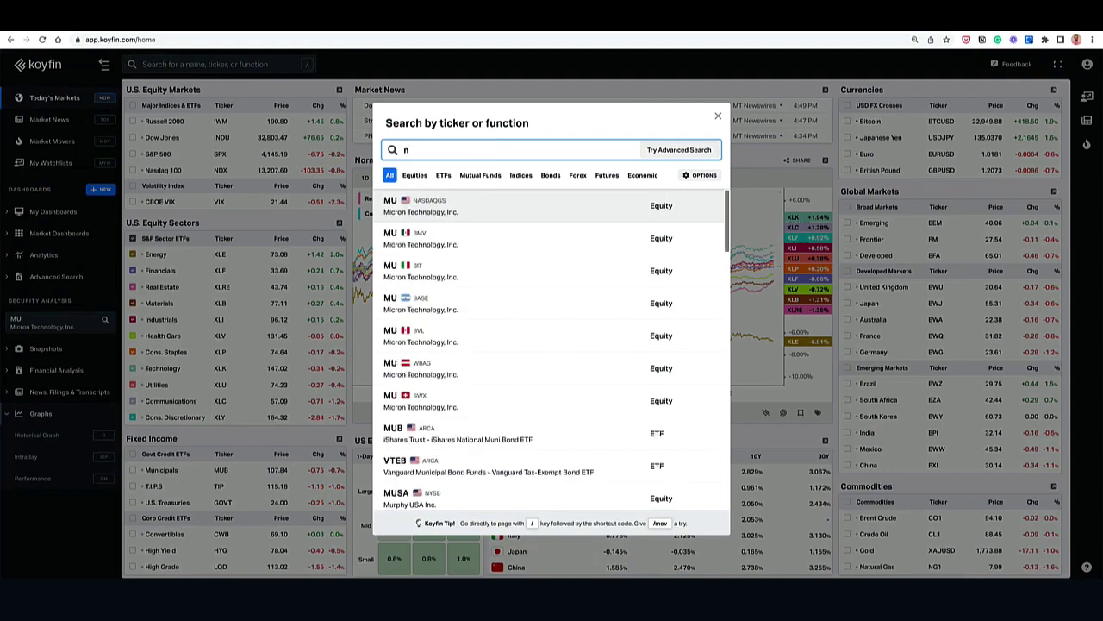
{"action": "type", "text": "vda"}
{"action": "key", "text": "space"}
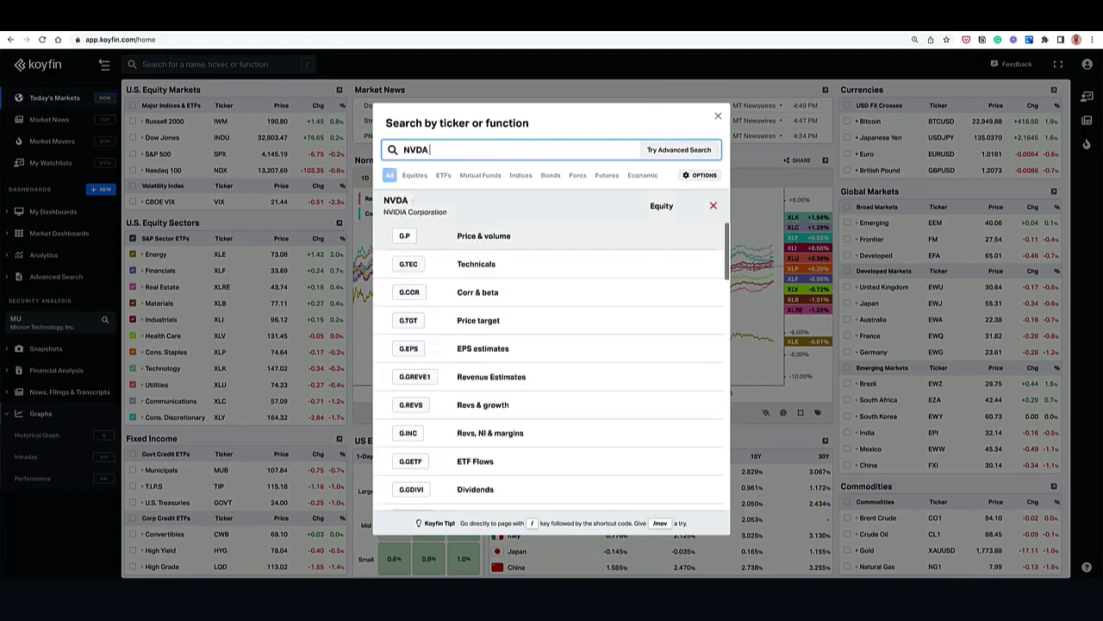
{"action": "type", "text": "gr"}
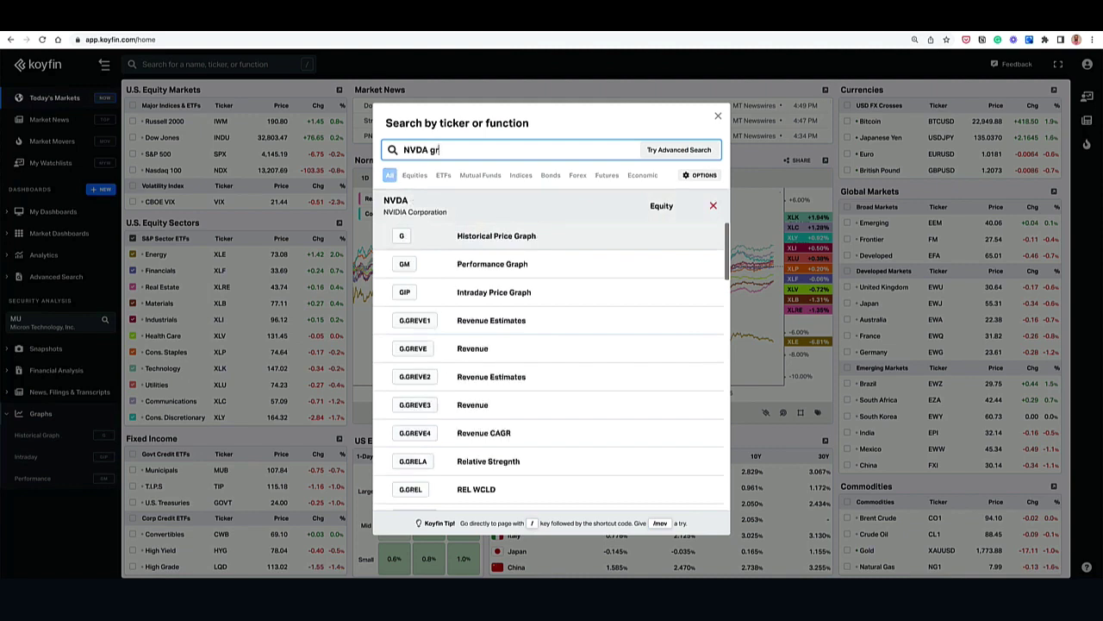
{"action": "key", "text": "BackSpace"}
{"action": "key", "text": "BackSpace"}
{"action": "type", "text": "reve"}
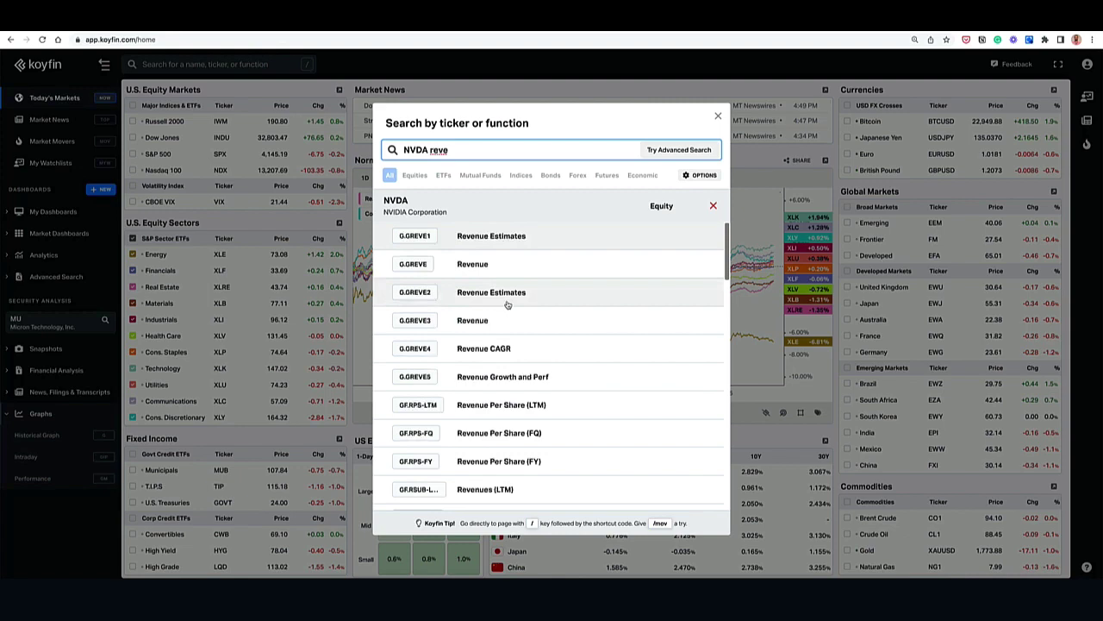
{"action": "left_click", "coordinate": [475, 379]}
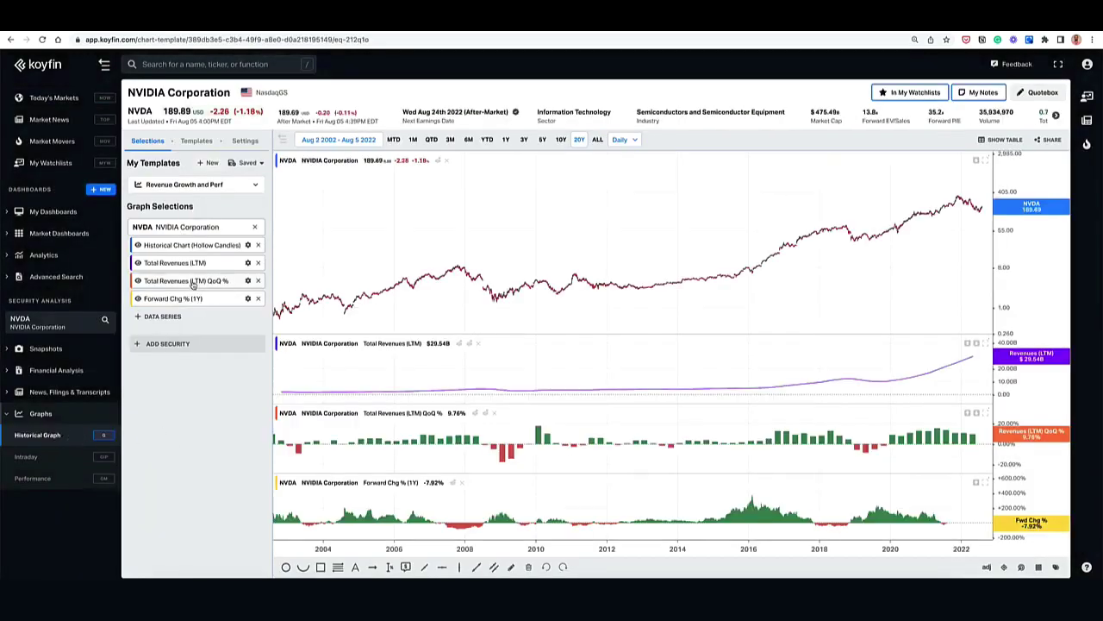
Browse the graph template list, then close it
{"action": "left_click", "coordinate": [175, 185]}
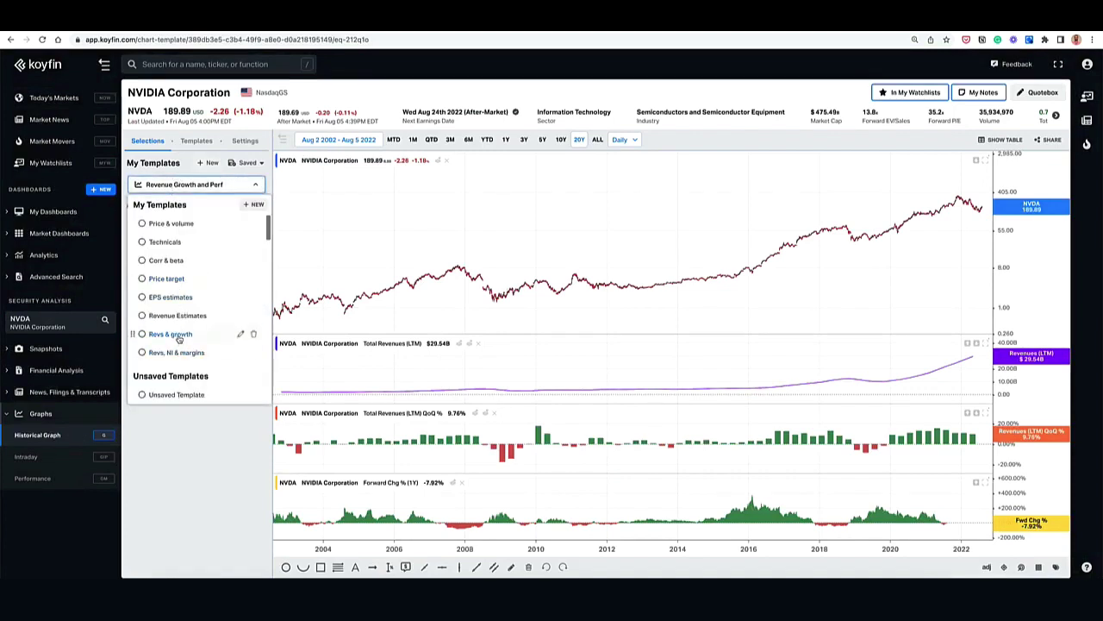
{"action": "scroll", "coordinate": [177, 328], "scroll_direction": "down", "scroll_amount": 5}
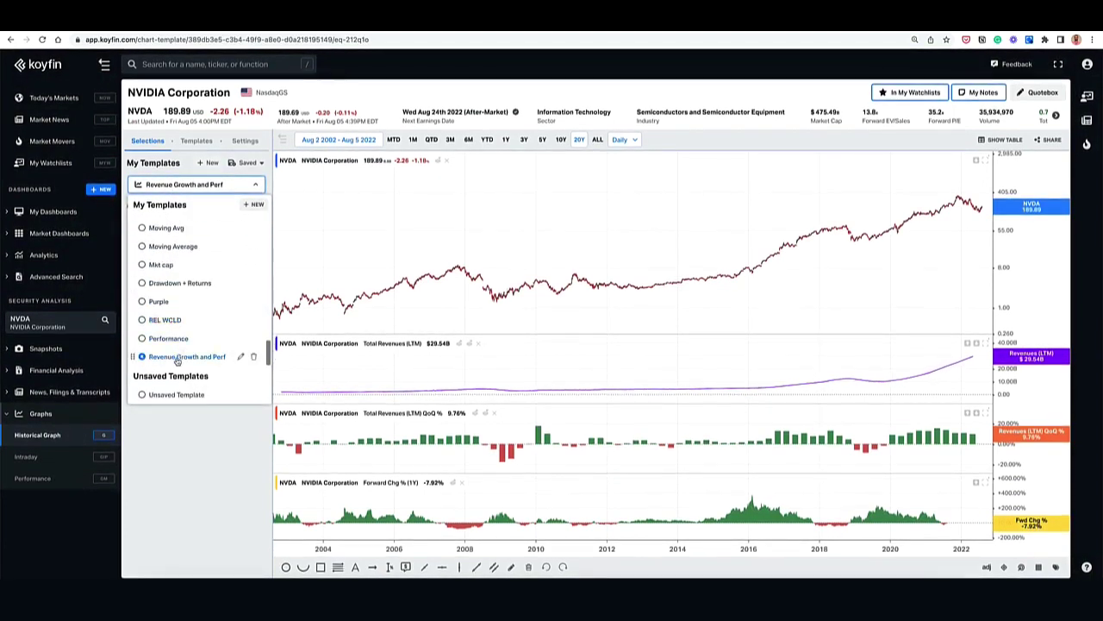
{"action": "left_click", "coordinate": [201, 455]}
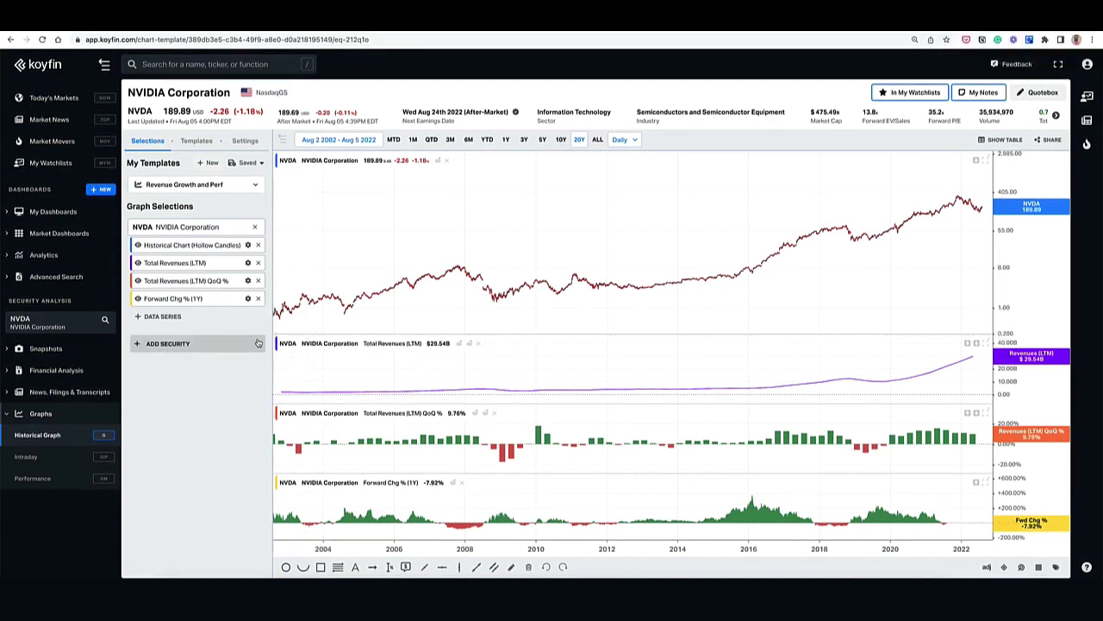
Remove the Forward Chg % (1Y) series and set the revenue QoQ % series to Cumulative
{"action": "left_click", "coordinate": [258, 298]}
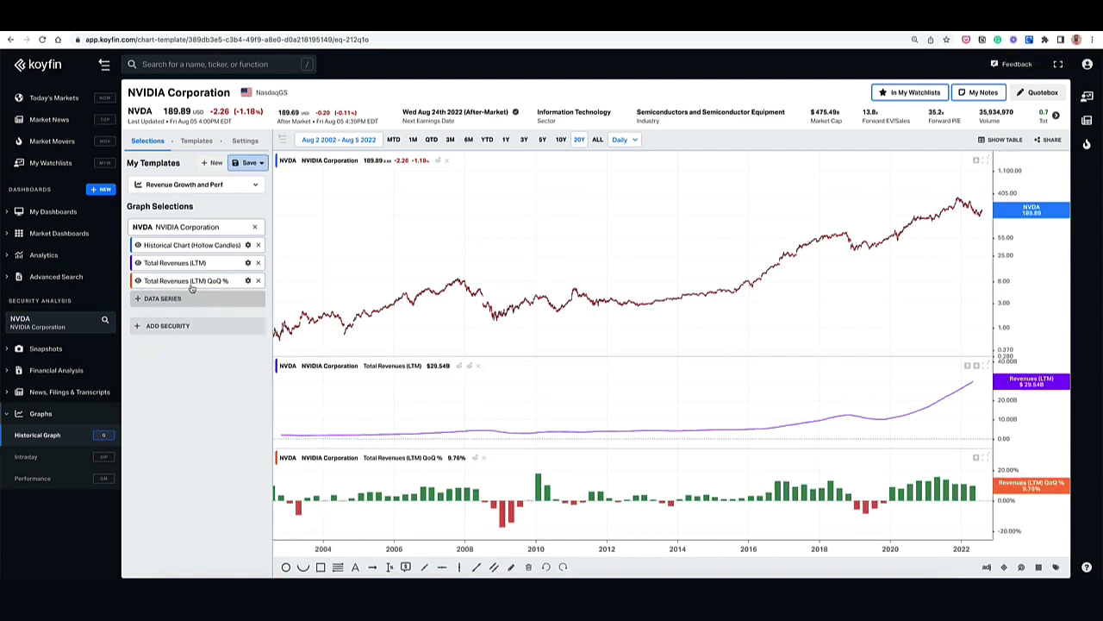
{"action": "left_click", "coordinate": [191, 283]}
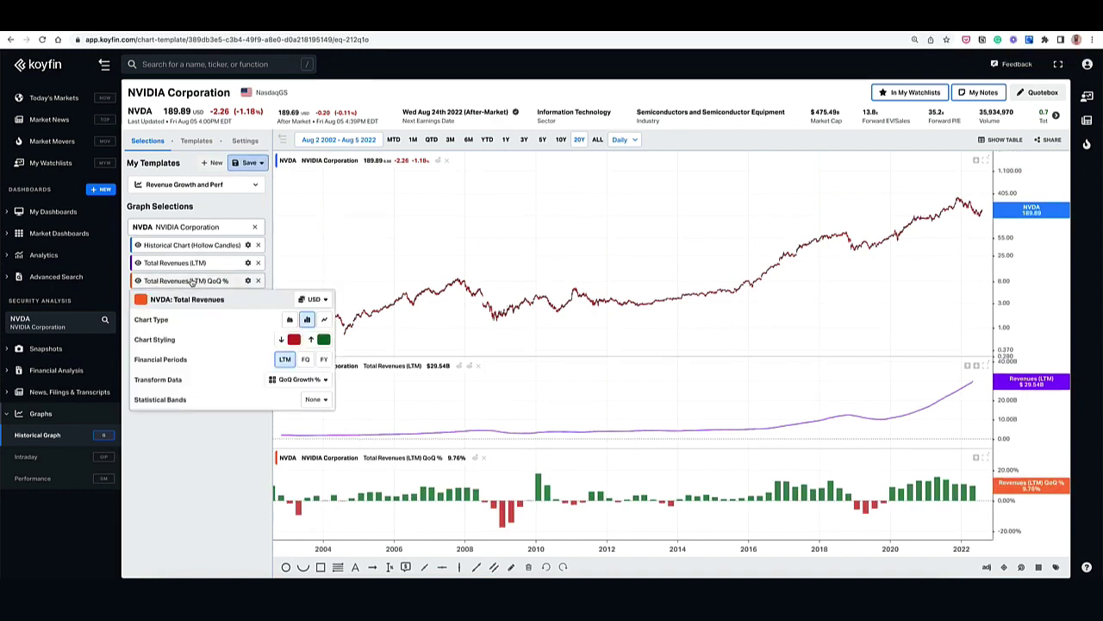
{"action": "left_click", "coordinate": [295, 379]}
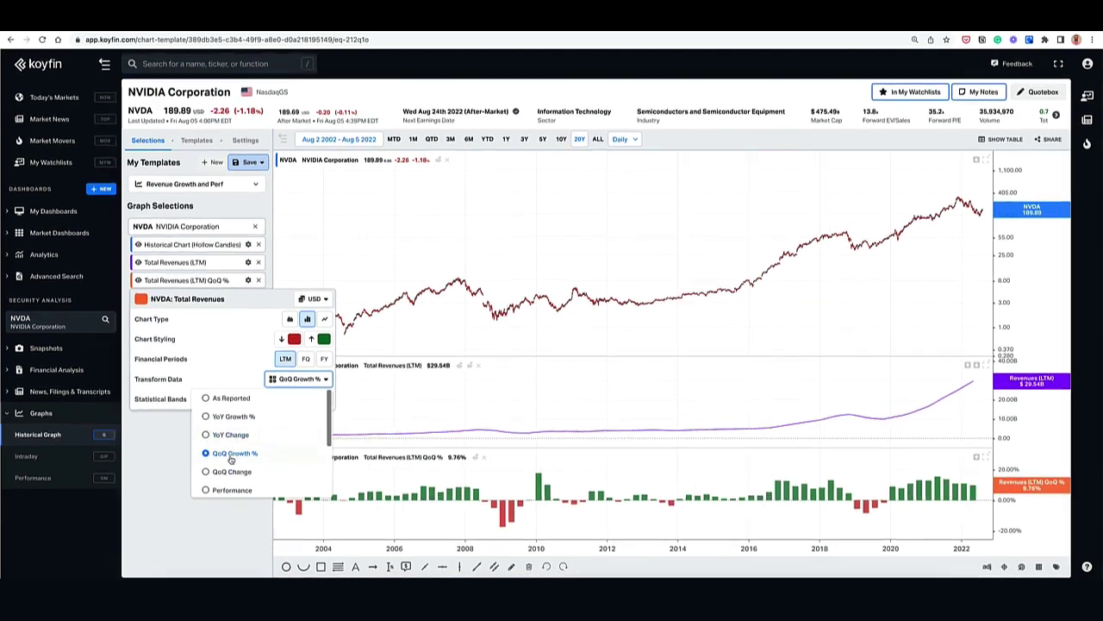
{"action": "scroll", "coordinate": [229, 470], "scroll_direction": "down", "scroll_amount": 2}
{"action": "scroll", "coordinate": [228, 472], "scroll_direction": "down", "scroll_amount": 3}
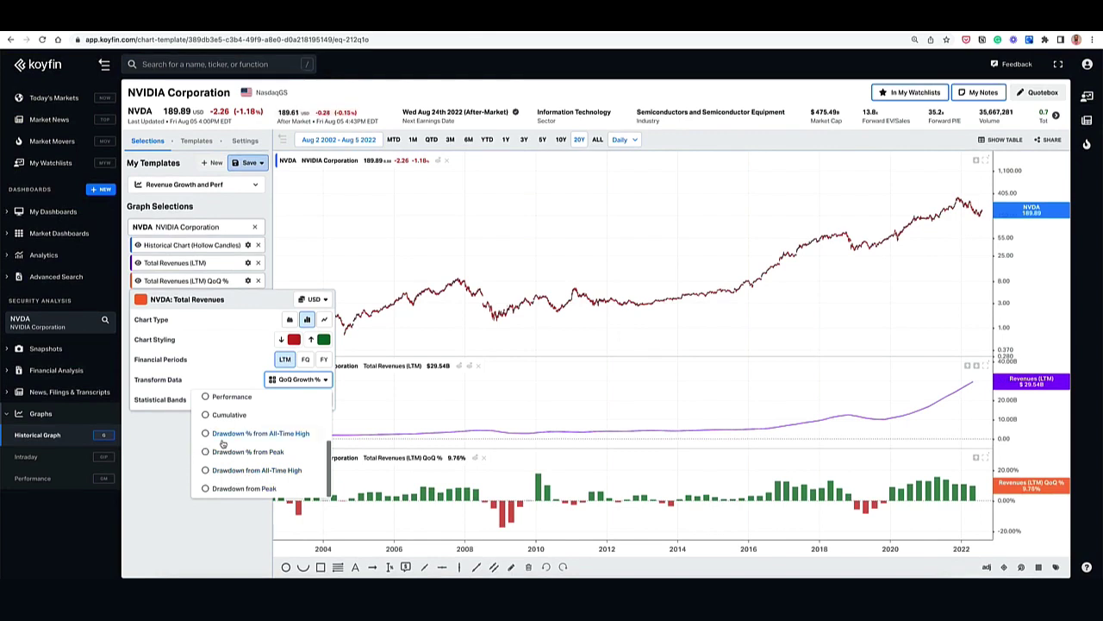
{"action": "scroll", "coordinate": [244, 428], "scroll_direction": "up", "scroll_amount": 2}
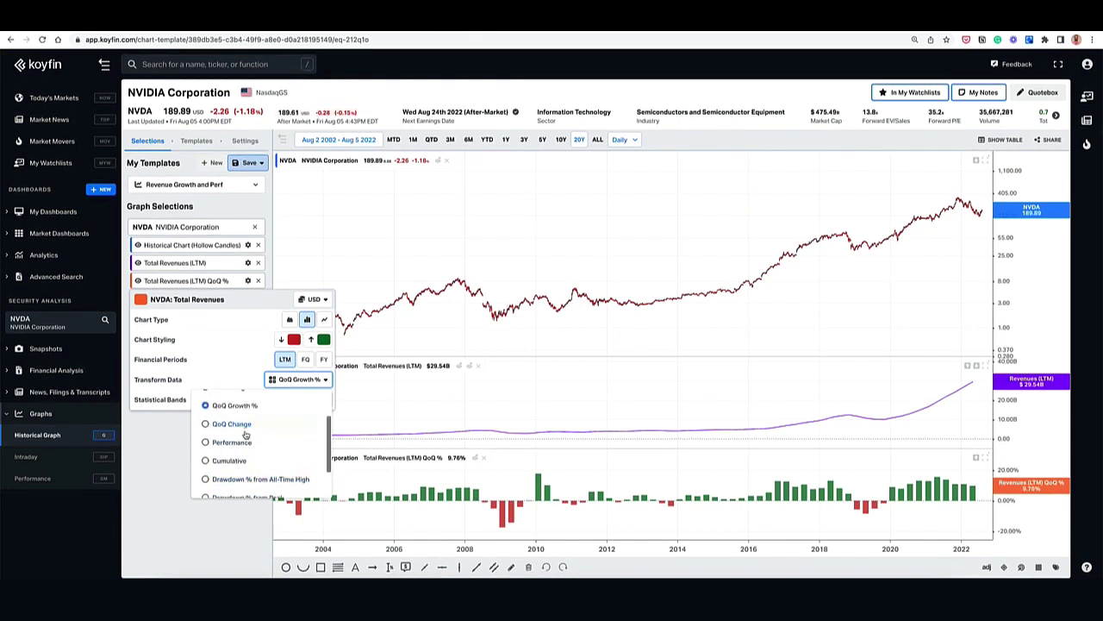
{"action": "left_click", "coordinate": [241, 462]}
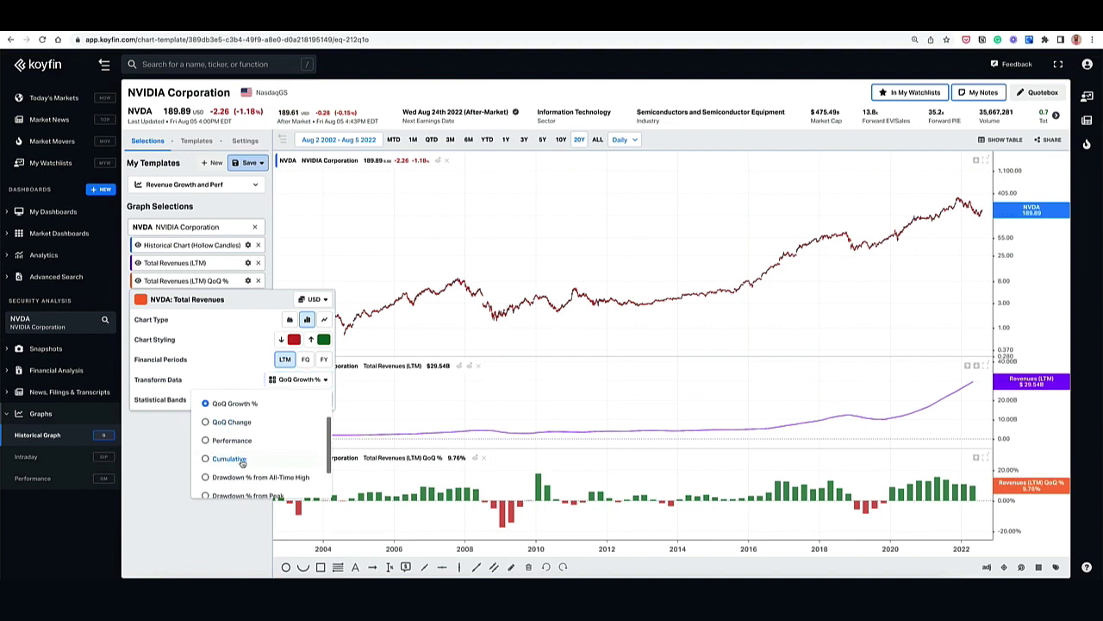
{"action": "left_click", "coordinate": [183, 449]}
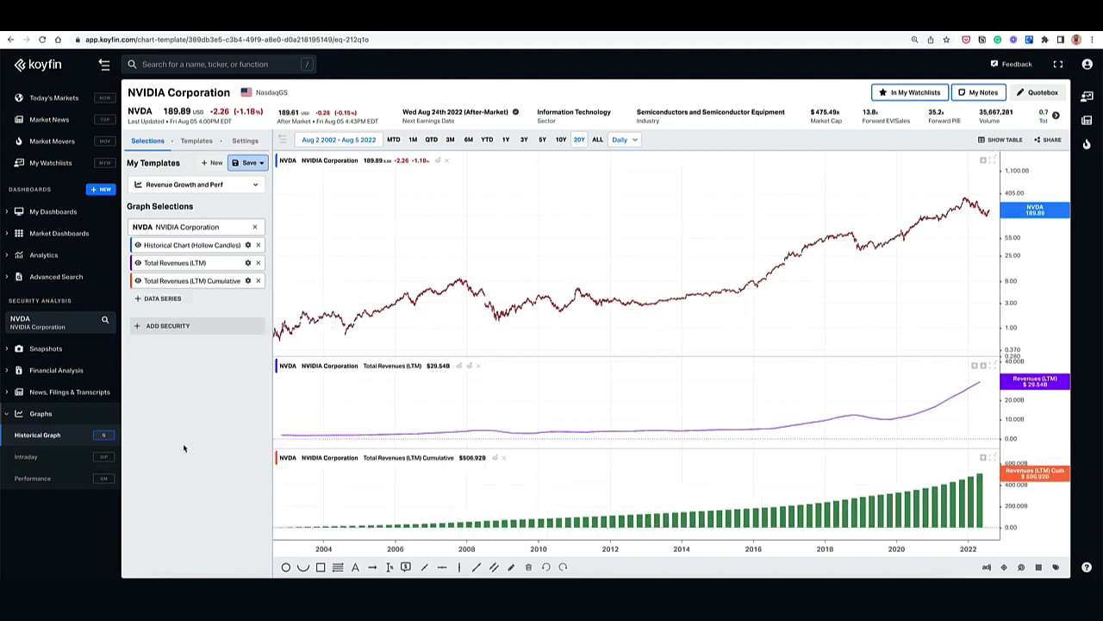
Drop the plain Total Revenues and price chart, and draw cumulative revenue as a line
{"action": "left_click", "coordinate": [258, 262]}
{"action": "left_click", "coordinate": [258, 245]}
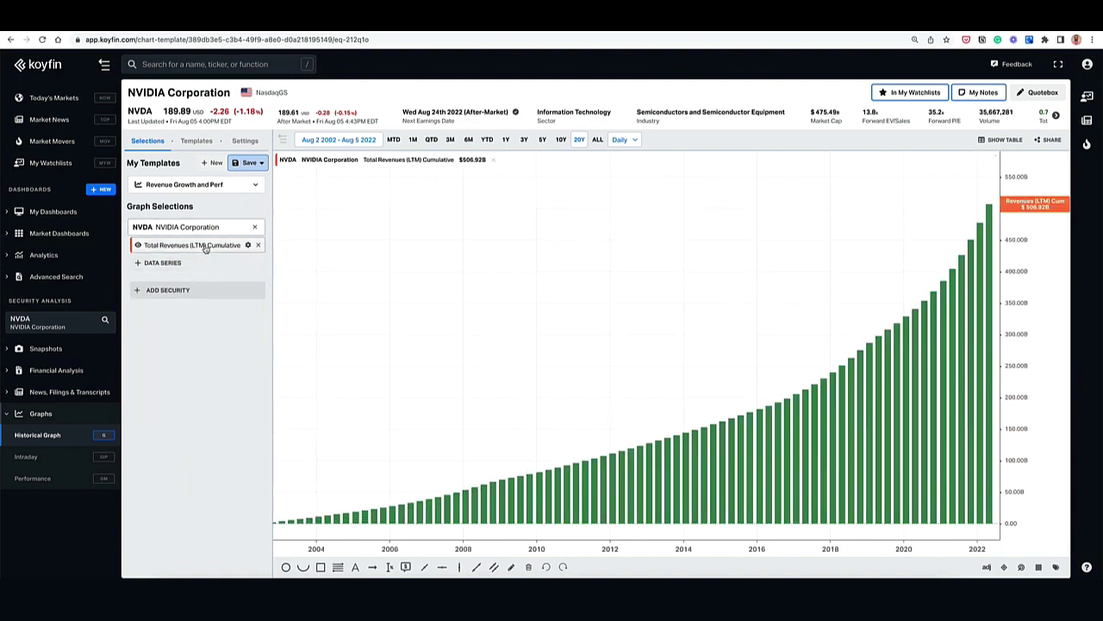
{"action": "left_click", "coordinate": [248, 245]}
{"action": "left_click", "coordinate": [324, 284]}
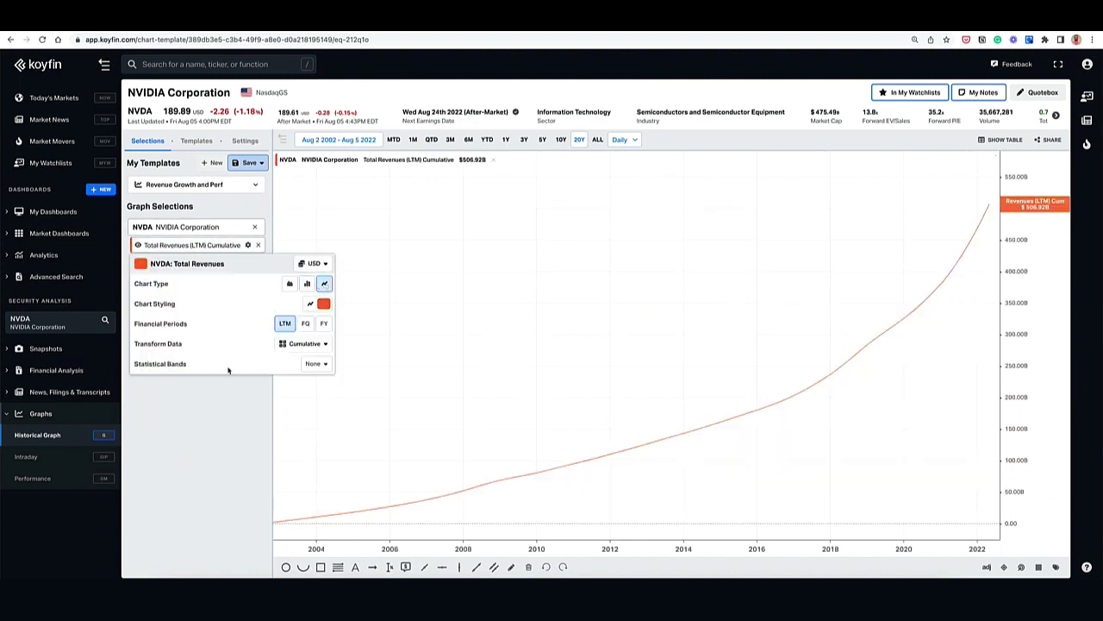
{"action": "left_click", "coordinate": [189, 395]}
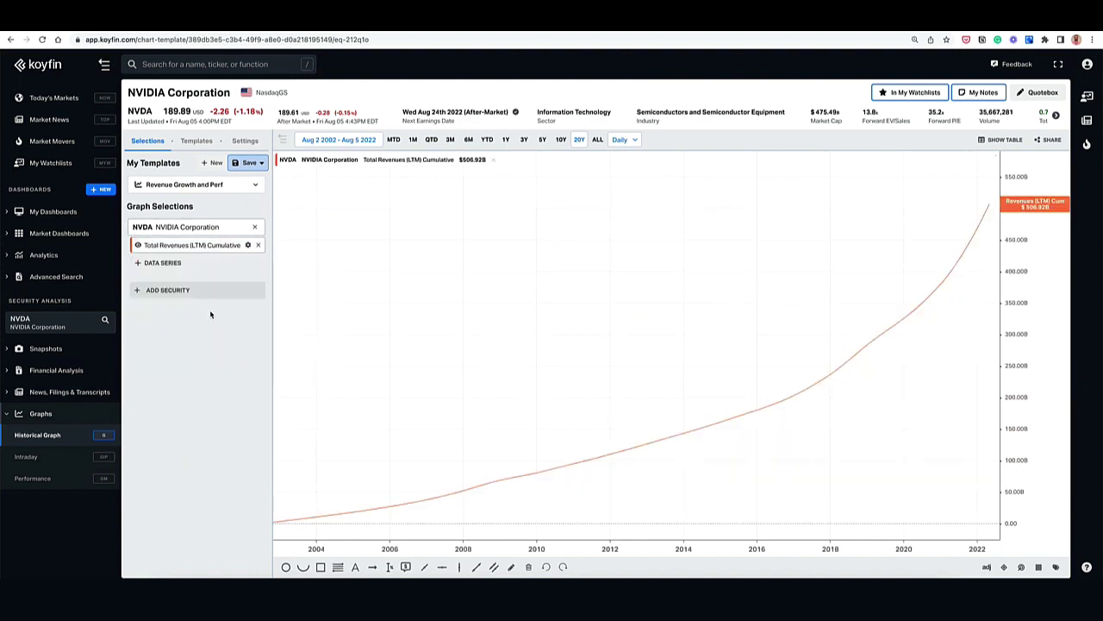
Add Micron (MU) as a comparison security and show the last 10 years
{"action": "left_click", "coordinate": [168, 290]}
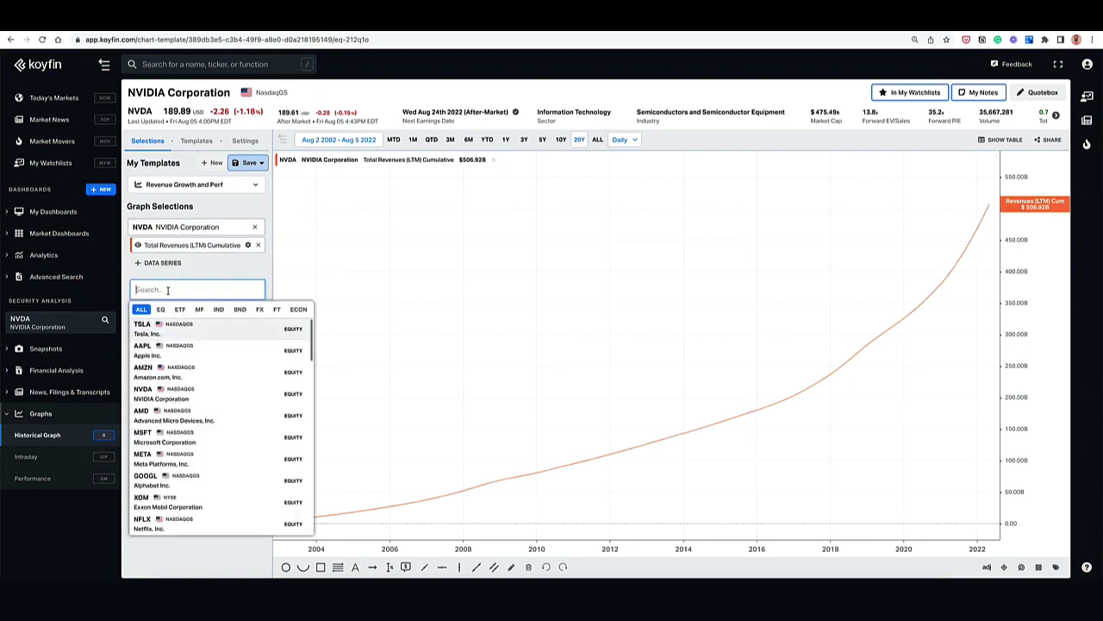
{"action": "type", "text": "mu"}
{"action": "left_click", "coordinate": [176, 333]}
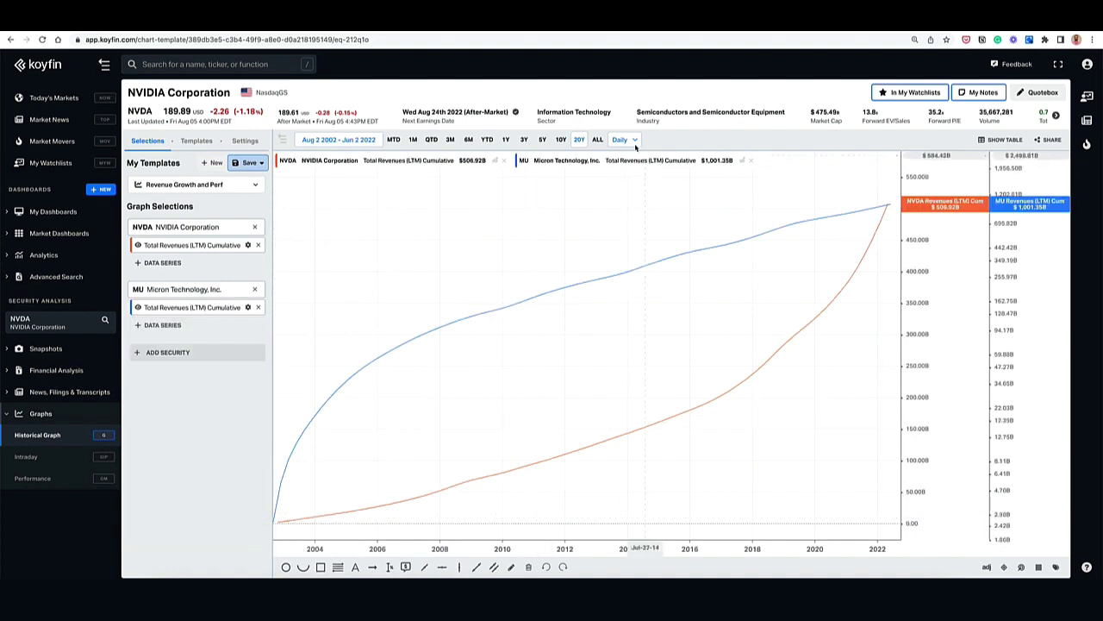
{"action": "left_click", "coordinate": [561, 140]}
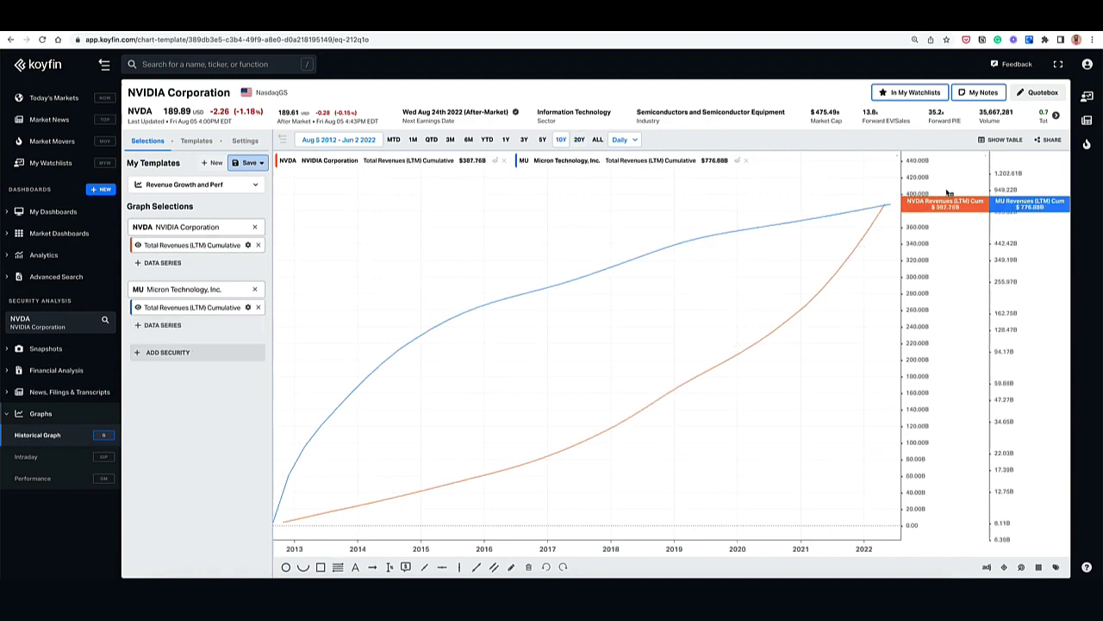
{"action": "left_click", "coordinate": [198, 246]}
{"action": "left_click", "coordinate": [304, 344]}
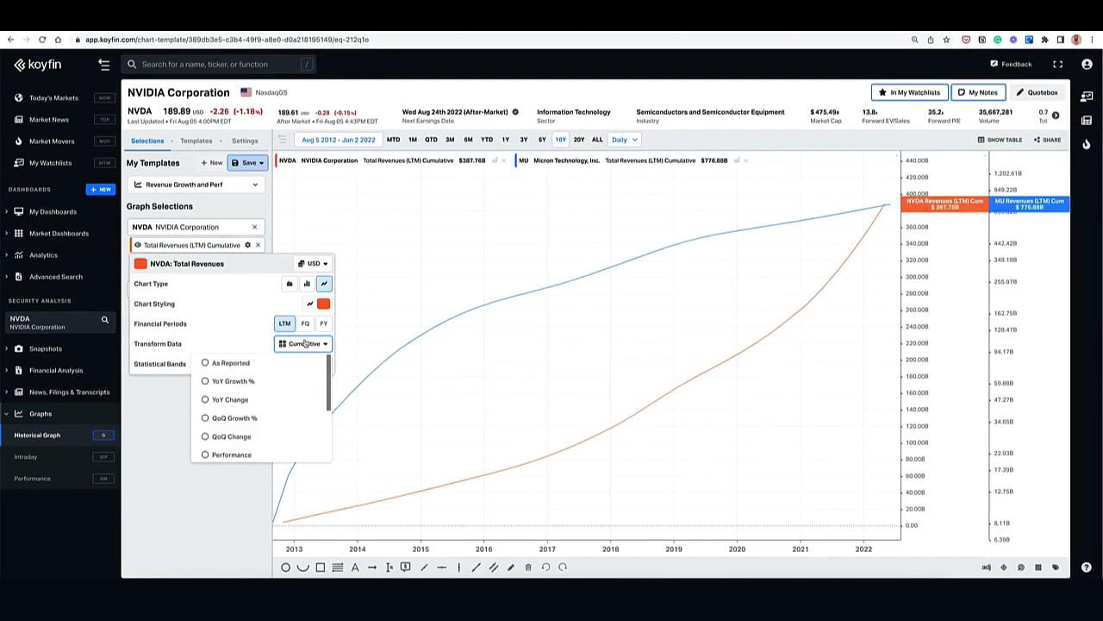
Transform revenue to Performance, turn Group Axis Types on, and set the range to 5Y
{"action": "left_click", "coordinate": [231, 441]}
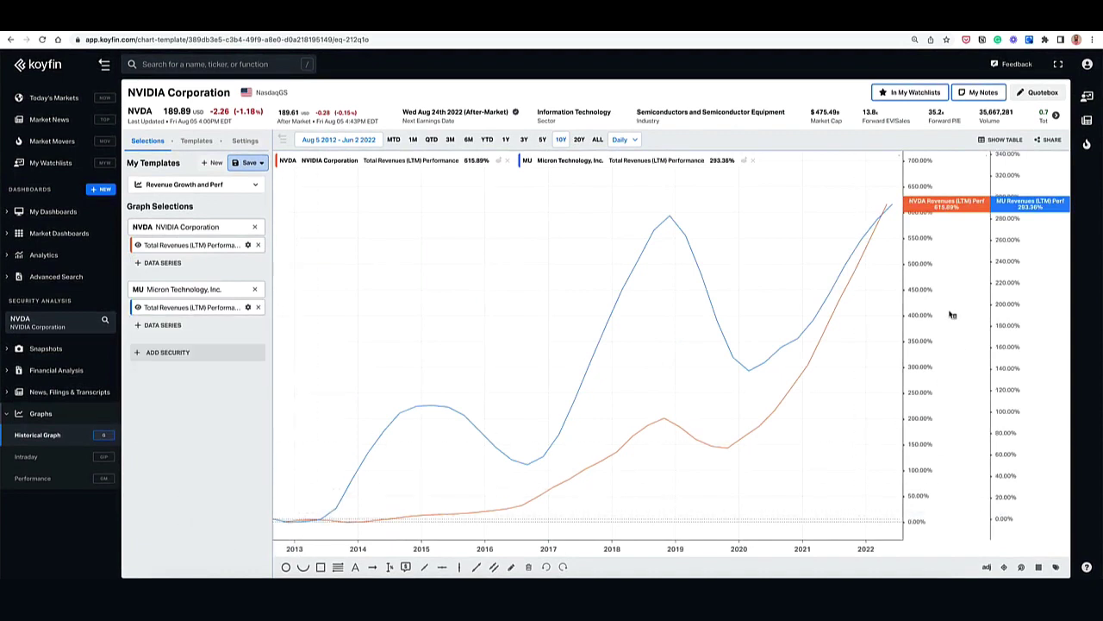
{"action": "scroll", "coordinate": [948, 300], "scroll_direction": "up", "scroll_amount": 2}
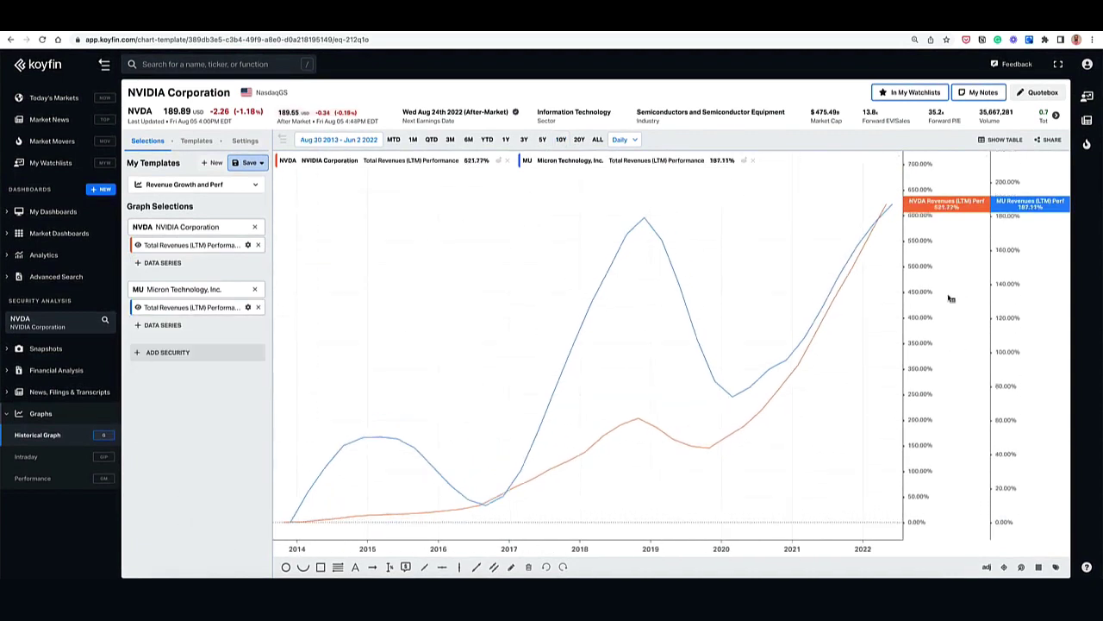
{"action": "left_click", "coordinate": [950, 298]}
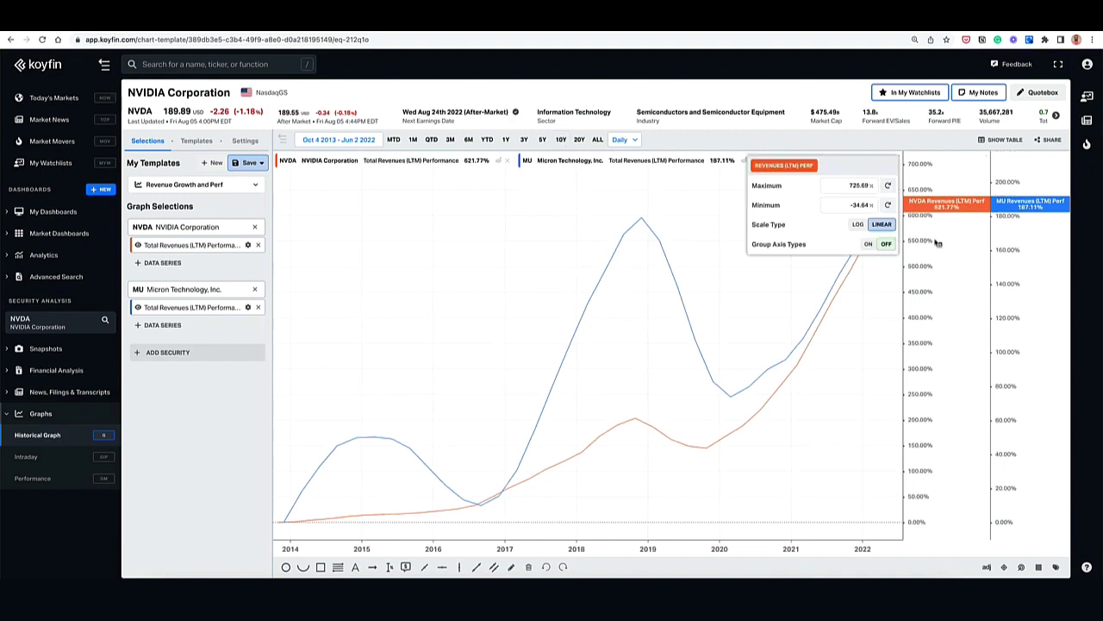
{"action": "left_click", "coordinate": [868, 245]}
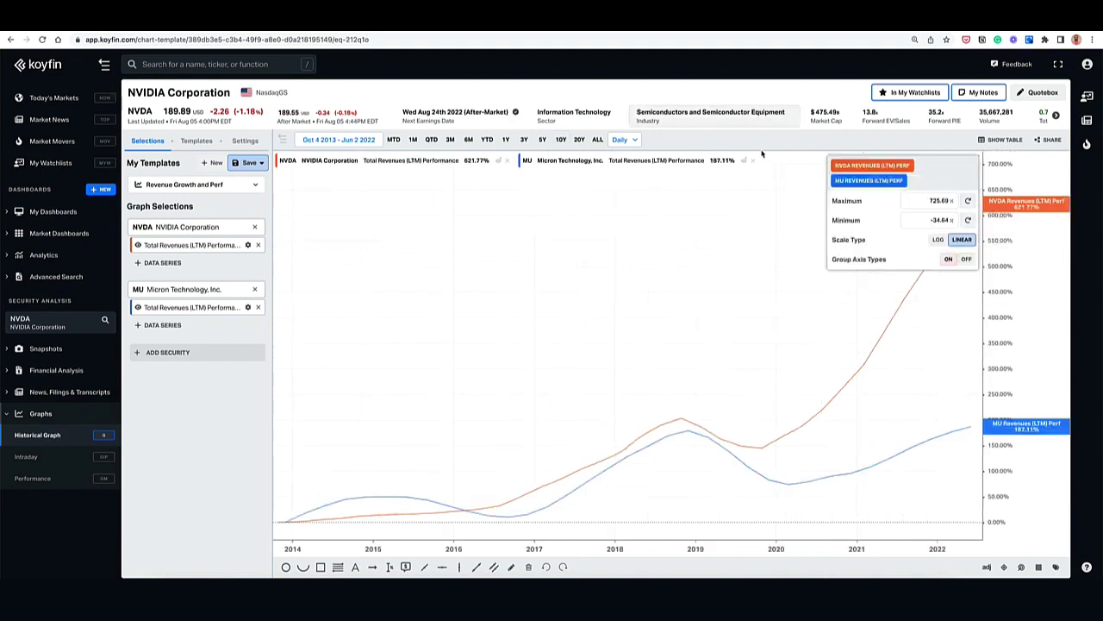
{"action": "left_click", "coordinate": [561, 140]}
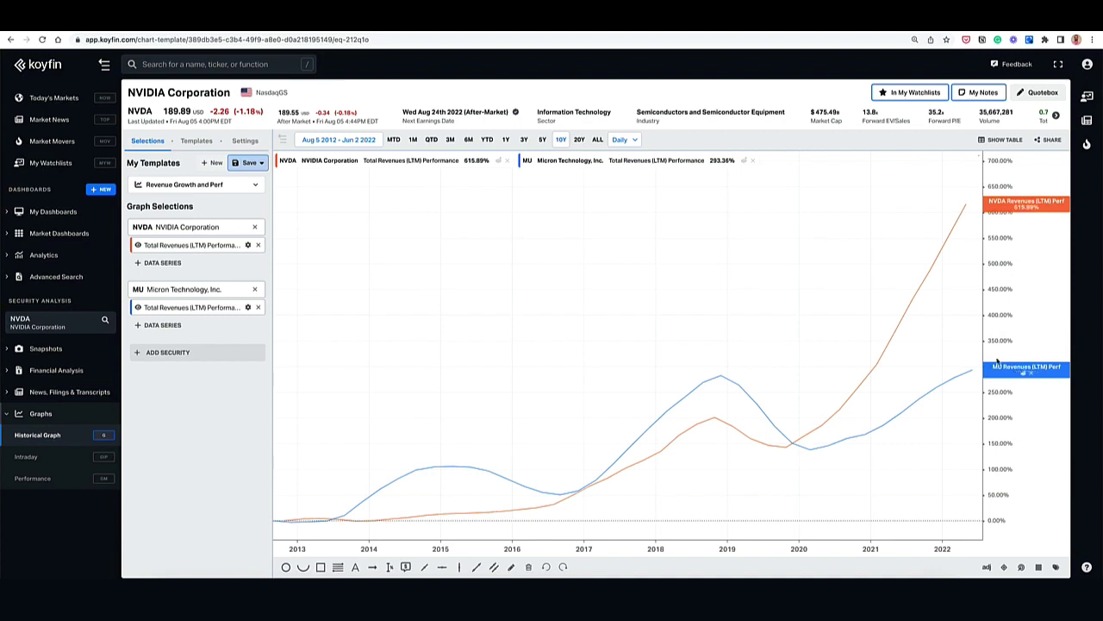
{"action": "left_click", "coordinate": [542, 138]}
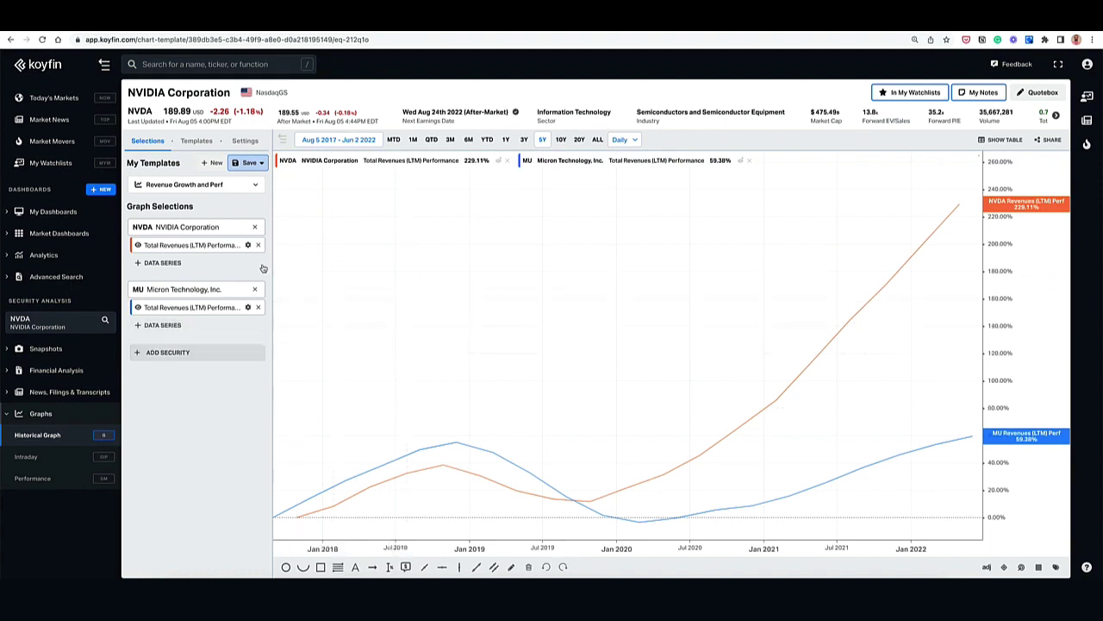
Remove the MU comparison and change the main security from NVDA to MU
{"action": "left_click", "coordinate": [256, 290]}
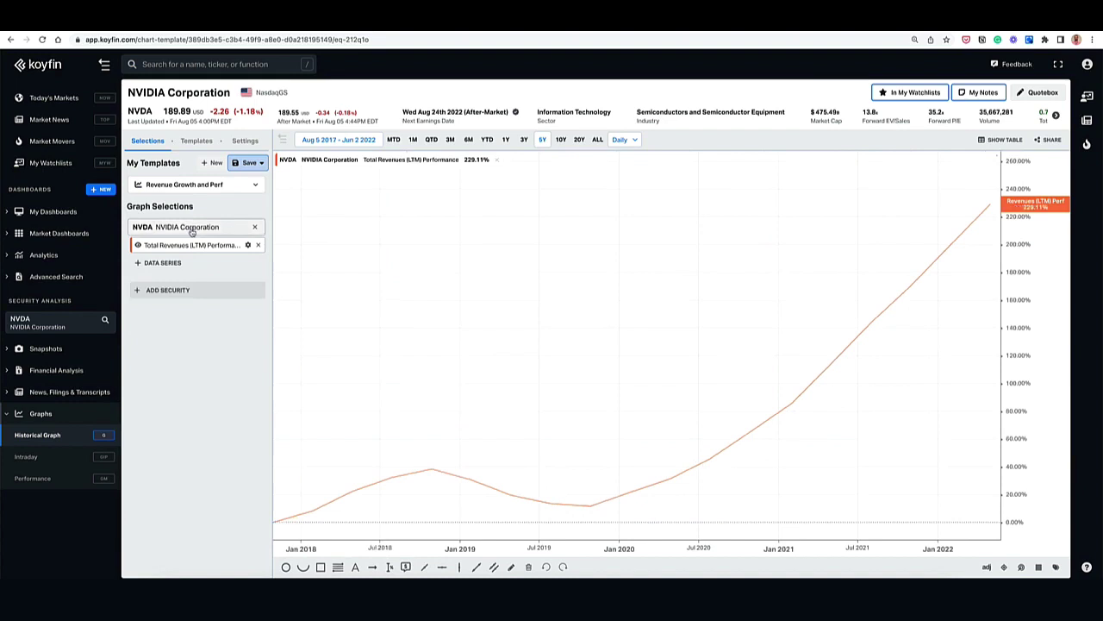
{"action": "left_click", "coordinate": [191, 228]}
{"action": "type", "text": "mu"}
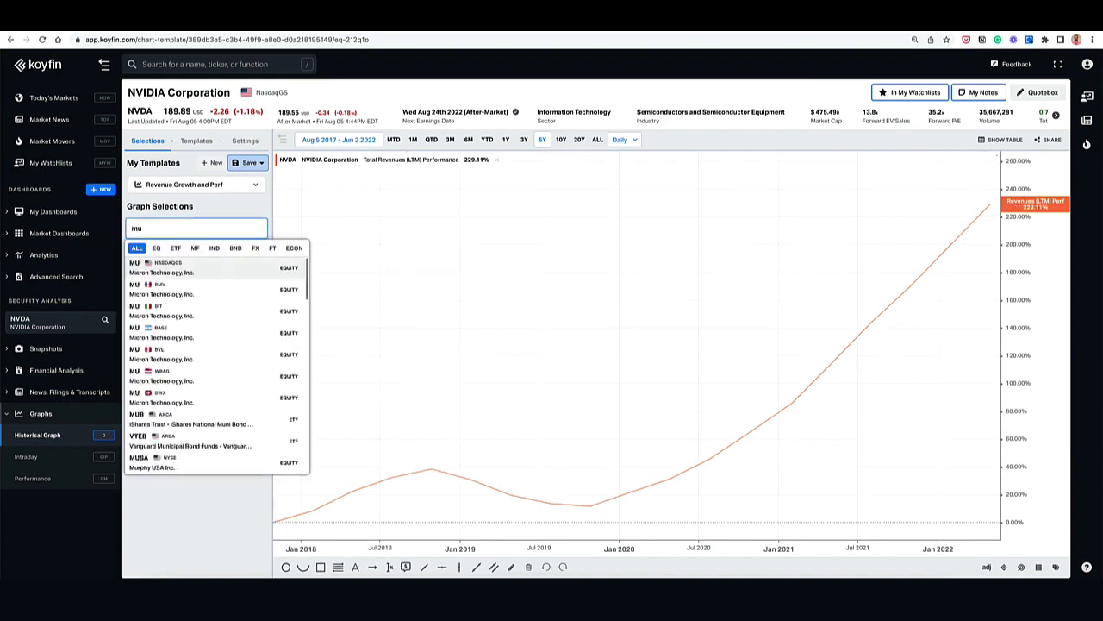
{"action": "key", "text": "Return"}
Replace Total Revenues with EV / EBITDA (NTM) and show 10 years
{"action": "left_click", "coordinate": [198, 246]}
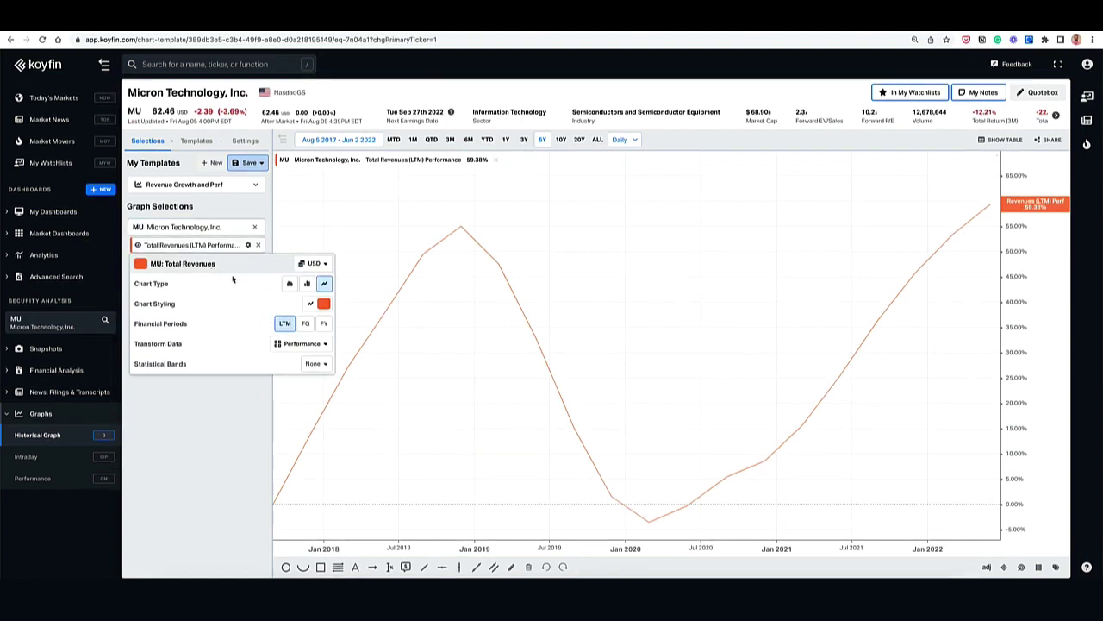
{"action": "left_click", "coordinate": [259, 246]}
{"action": "left_click", "coordinate": [197, 246]}
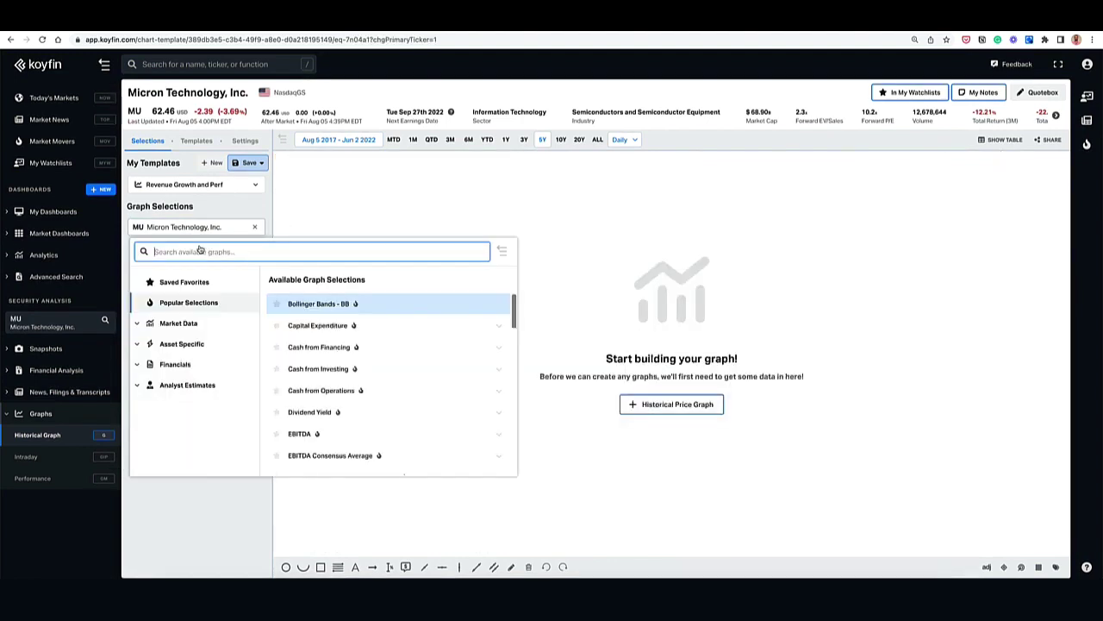
{"action": "type", "text": "ev/eb"}
{"action": "key", "text": "Return"}
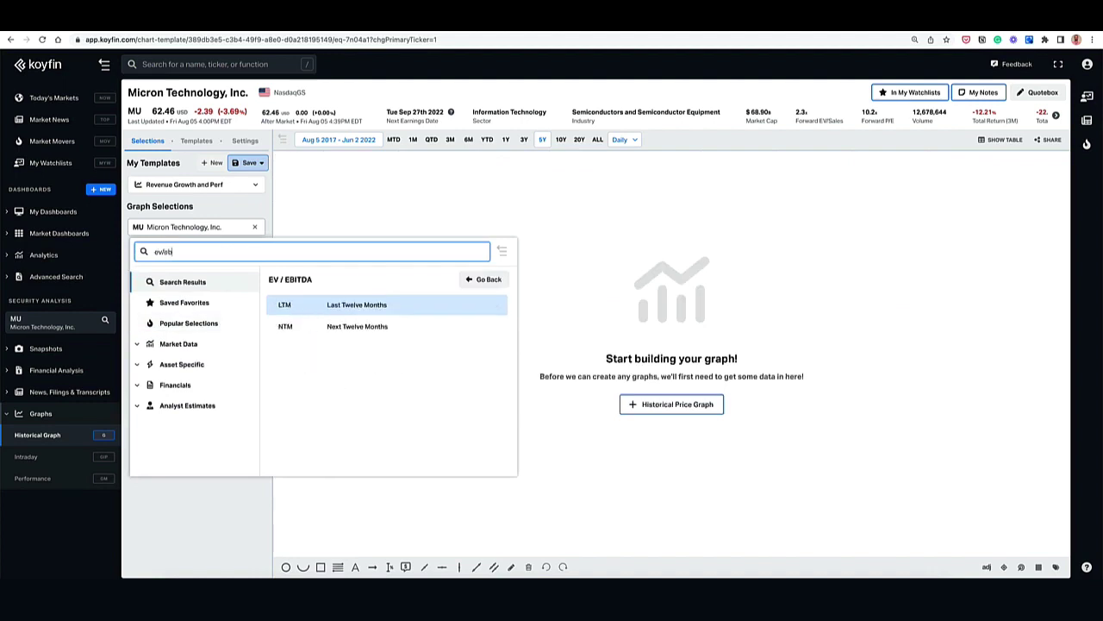
{"action": "type", "text": "i"}
{"action": "key", "text": "Down"}
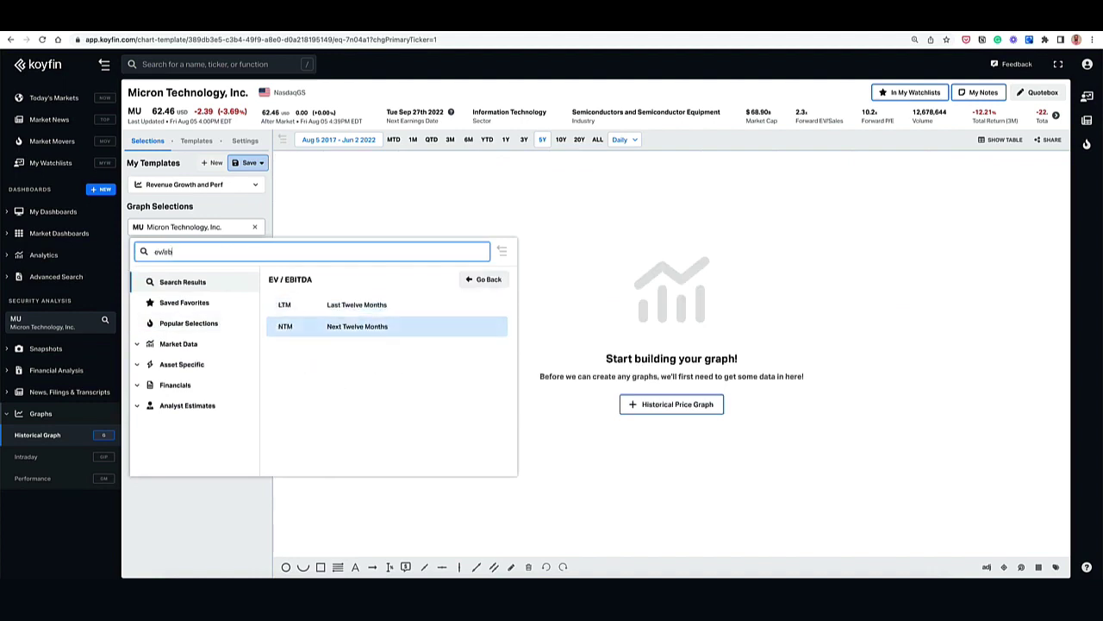
{"action": "key", "text": "Return"}
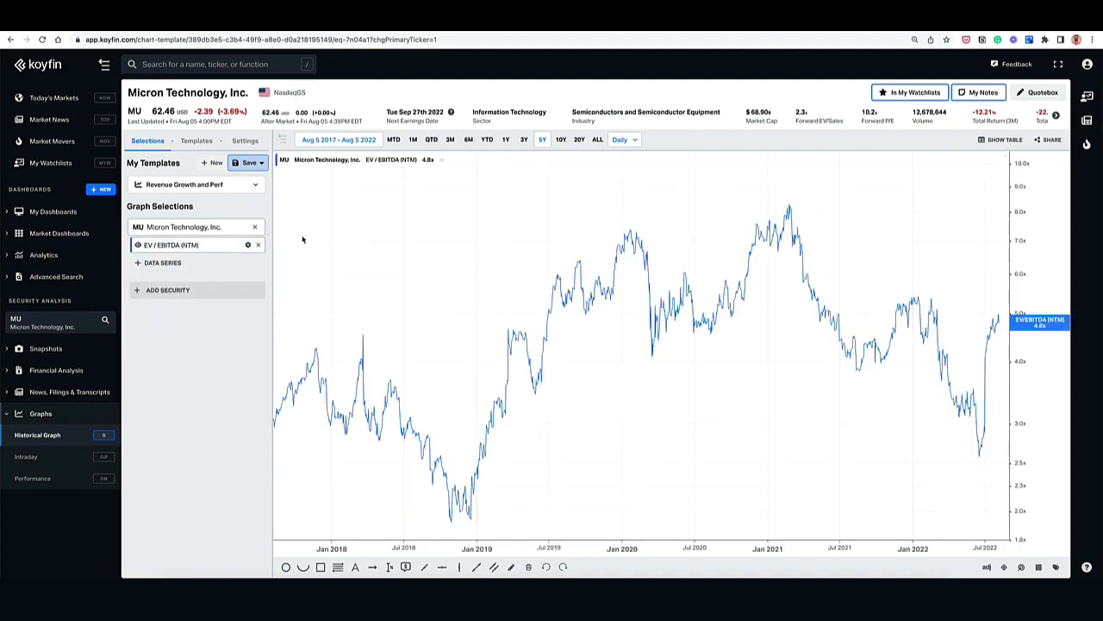
{"action": "left_click", "coordinate": [561, 140]}
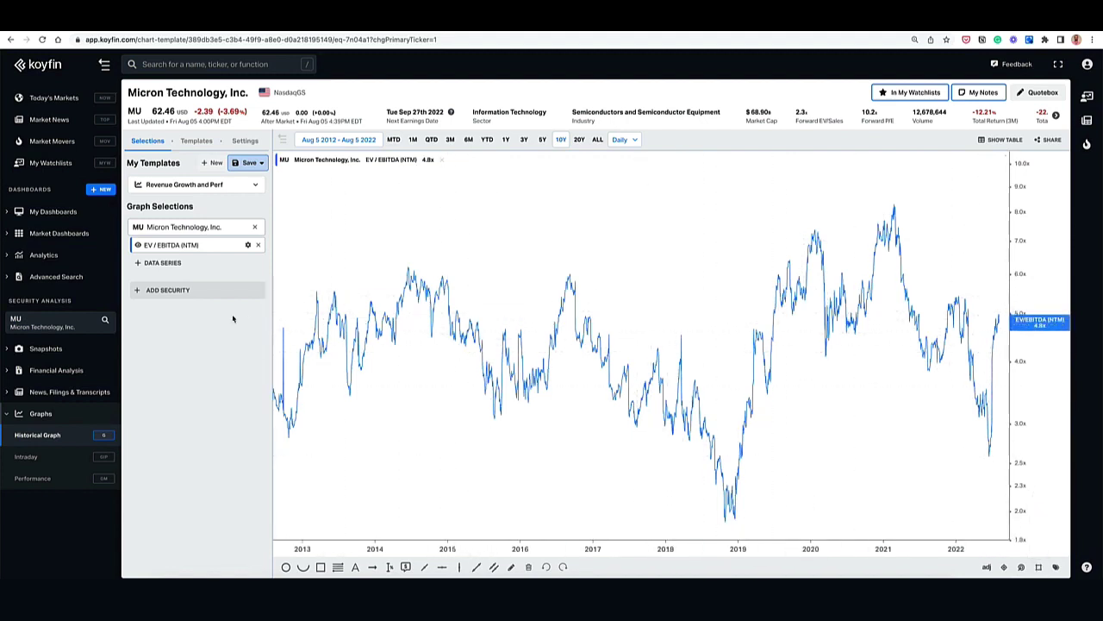
Turn on Mean, ±1 and ±2 standard deviation lines for EV / EBITDA (NTM)
{"action": "left_click", "coordinate": [209, 244]}
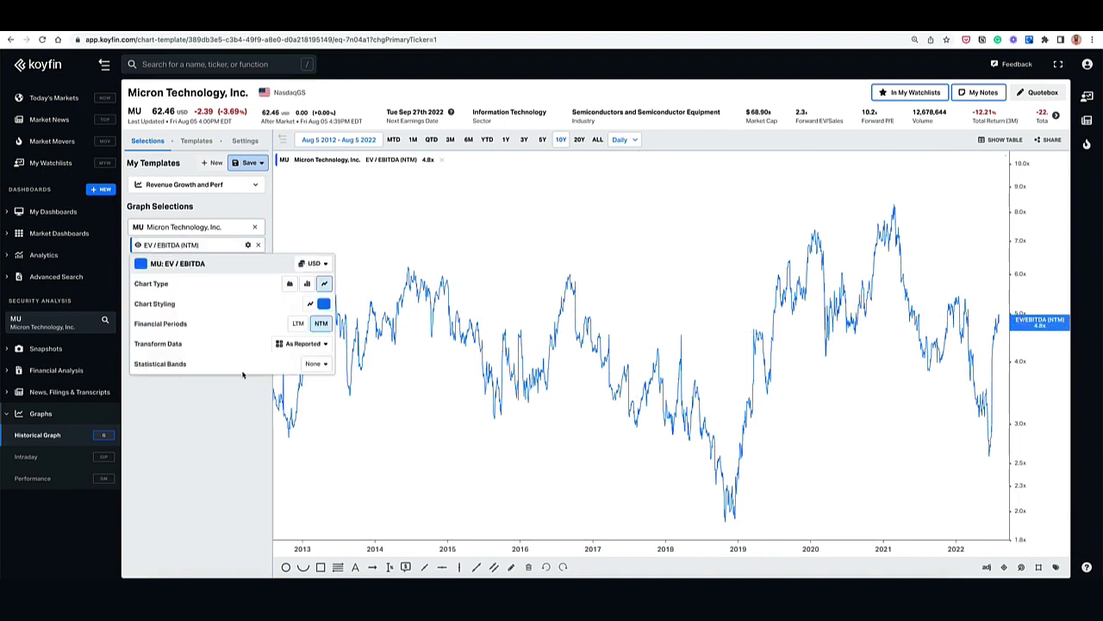
{"action": "left_click", "coordinate": [316, 364]}
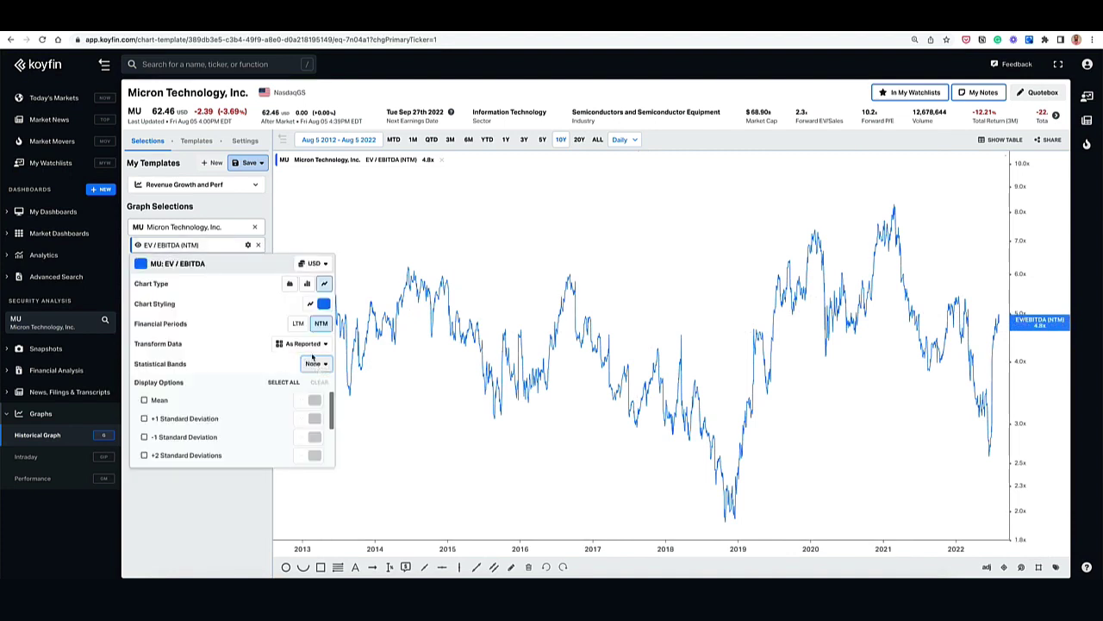
{"action": "left_click", "coordinate": [158, 402]}
{"action": "left_click", "coordinate": [145, 419]}
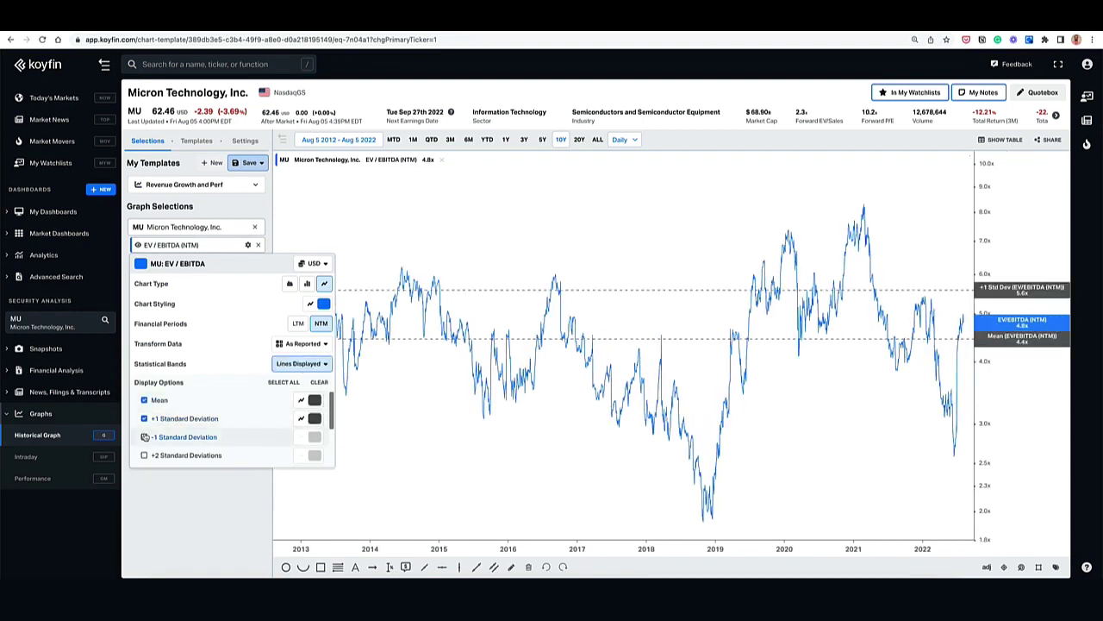
{"action": "left_click", "coordinate": [145, 437]}
{"action": "scroll", "coordinate": [146, 448], "scroll_direction": "down", "scroll_amount": 1}
{"action": "left_click", "coordinate": [144, 433]}
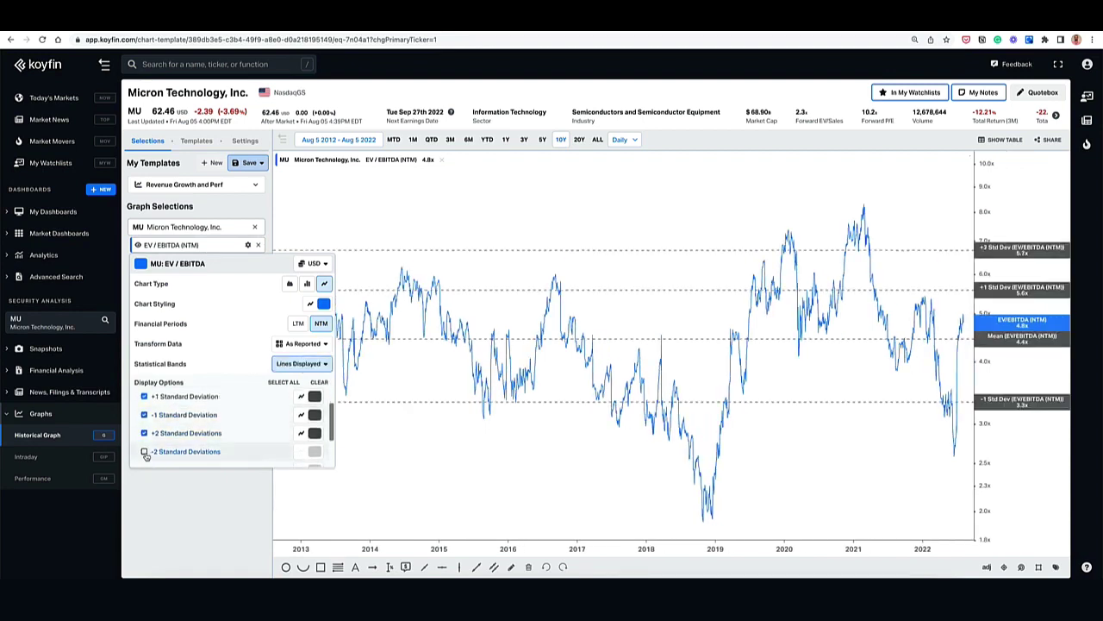
{"action": "left_click", "coordinate": [144, 451]}
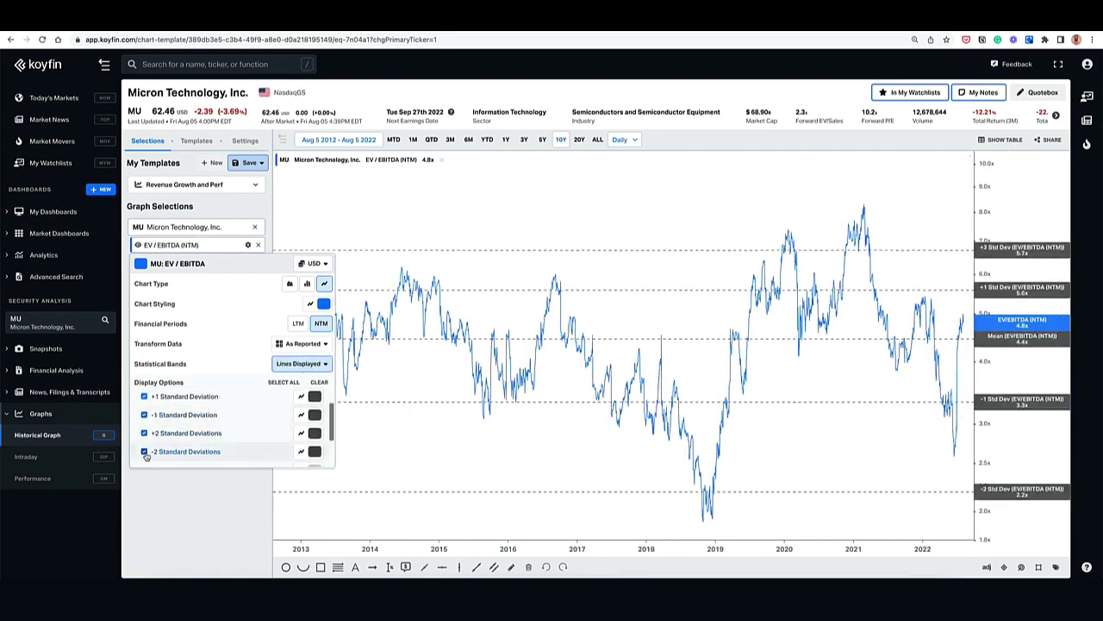
{"action": "left_click", "coordinate": [237, 491]}
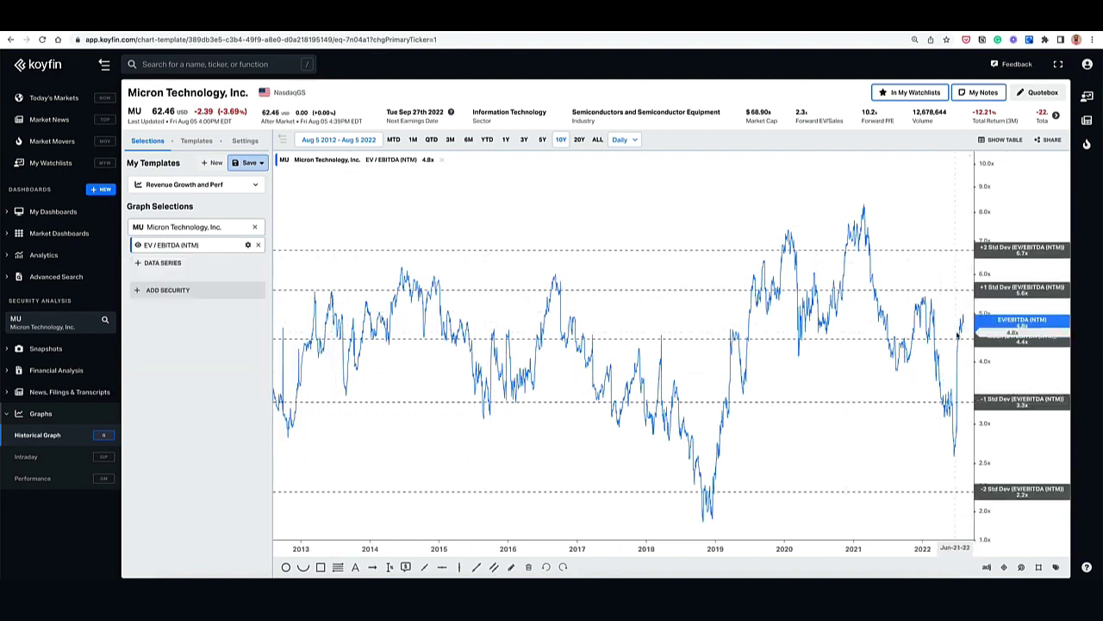
Show 20 years, add Micron's Historical Price Graph, and move EV/EBITDA into its own lower pane
{"action": "left_click", "coordinate": [580, 140]}
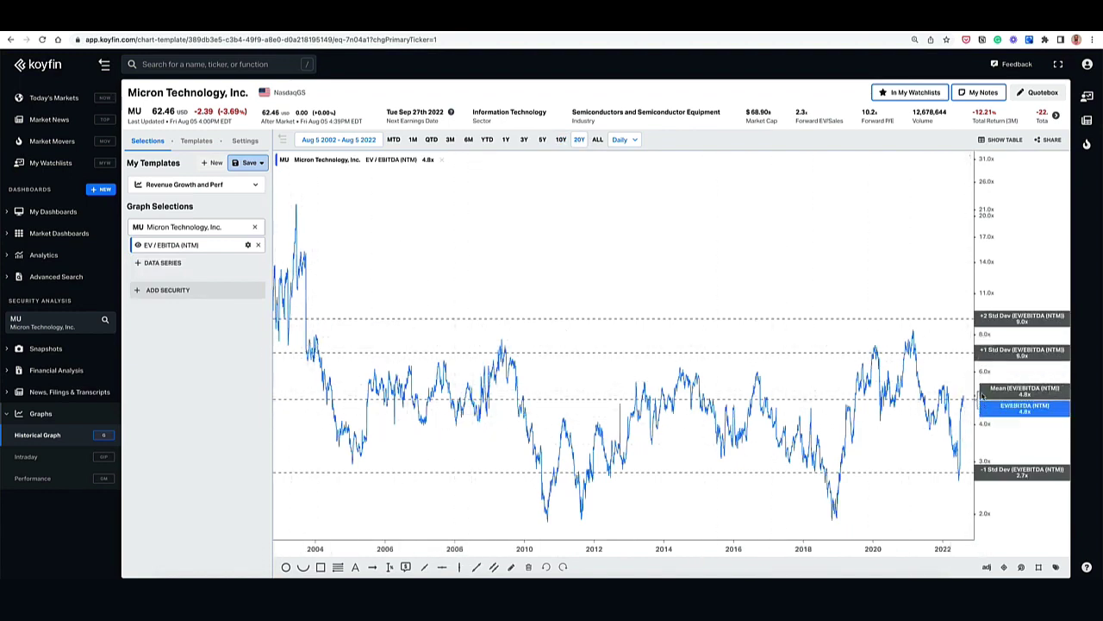
{"action": "left_click", "coordinate": [164, 263]}
{"action": "type", "text": "his"}
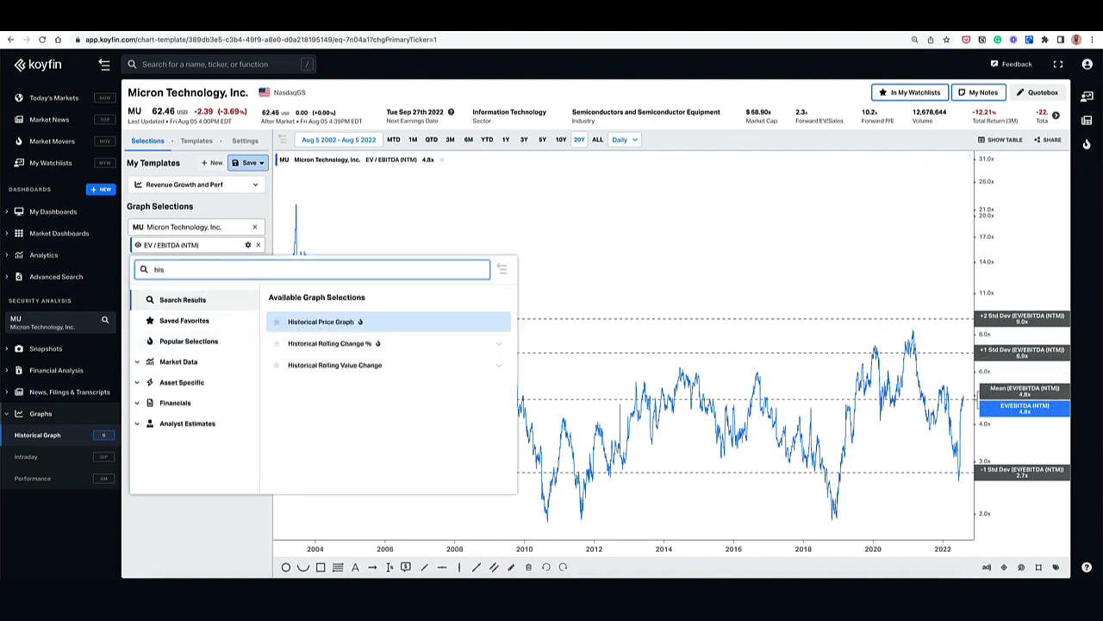
{"action": "key", "text": "Return"}
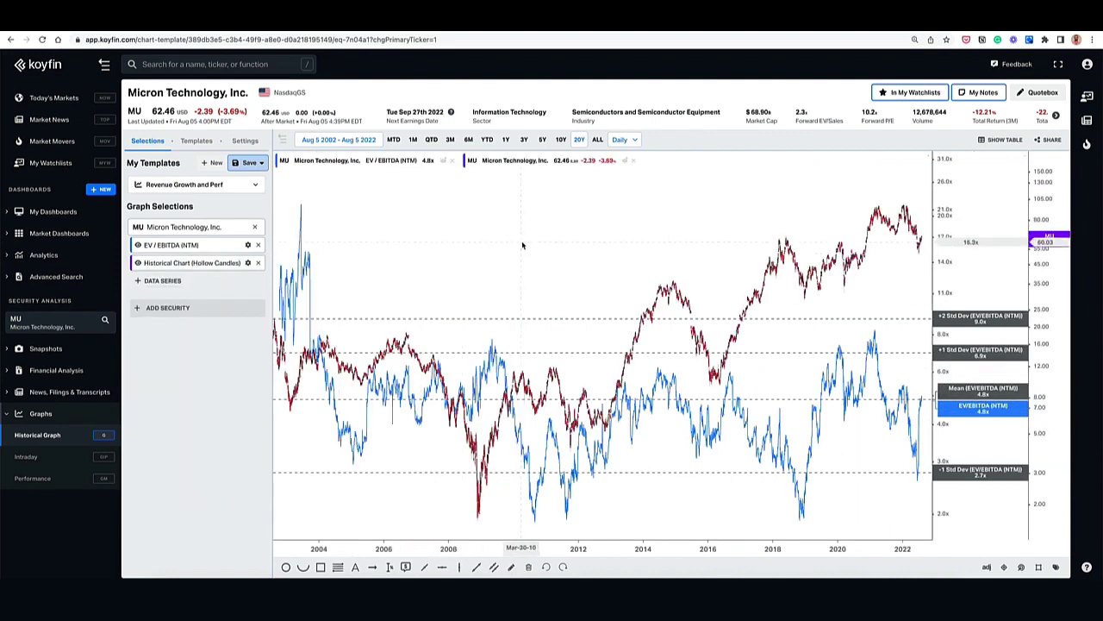
{"action": "left_click", "coordinate": [444, 162]}
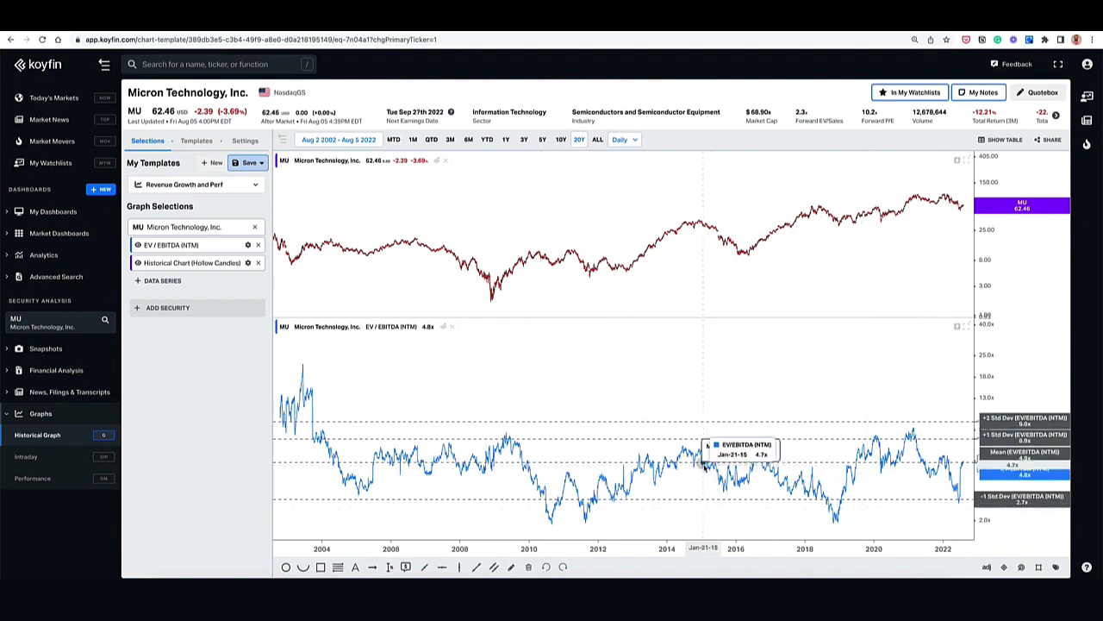
{"action": "scroll", "coordinate": [705, 463], "scroll_direction": "up", "scroll_amount": 1}
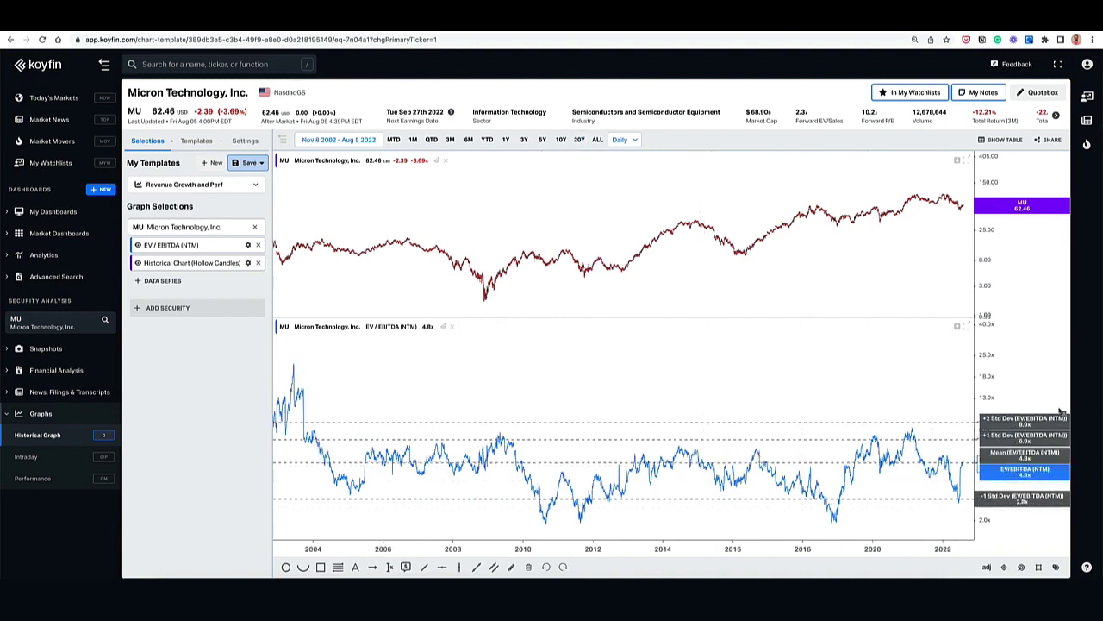
Switch the EV/EBITDA pane's axis to a LINEAR scale
{"action": "left_click", "coordinate": [994, 381]}
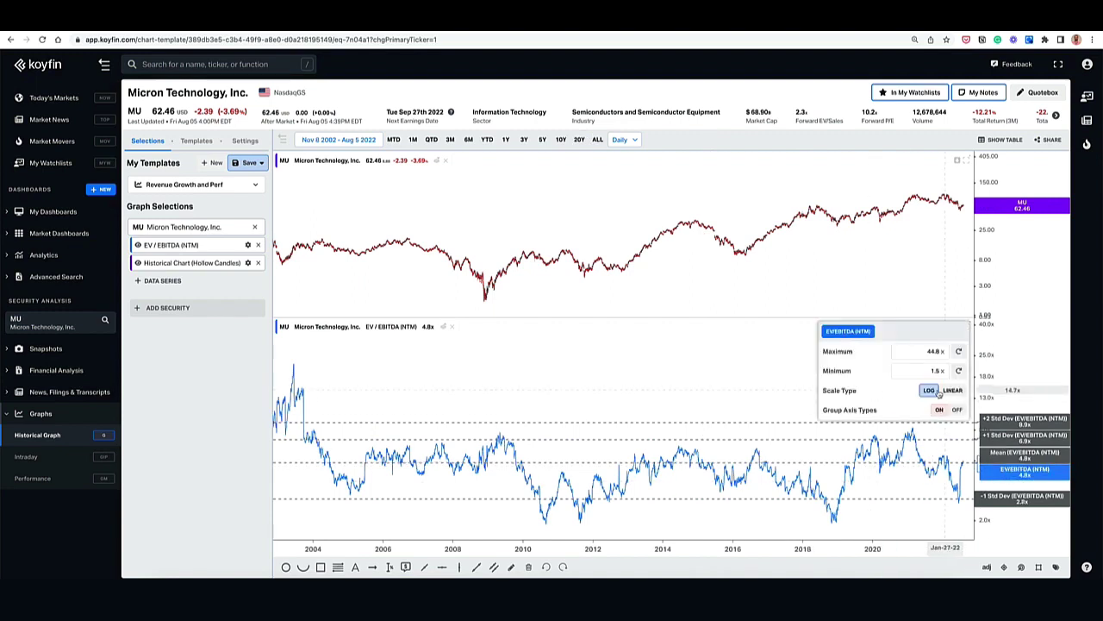
{"action": "left_click", "coordinate": [953, 391]}
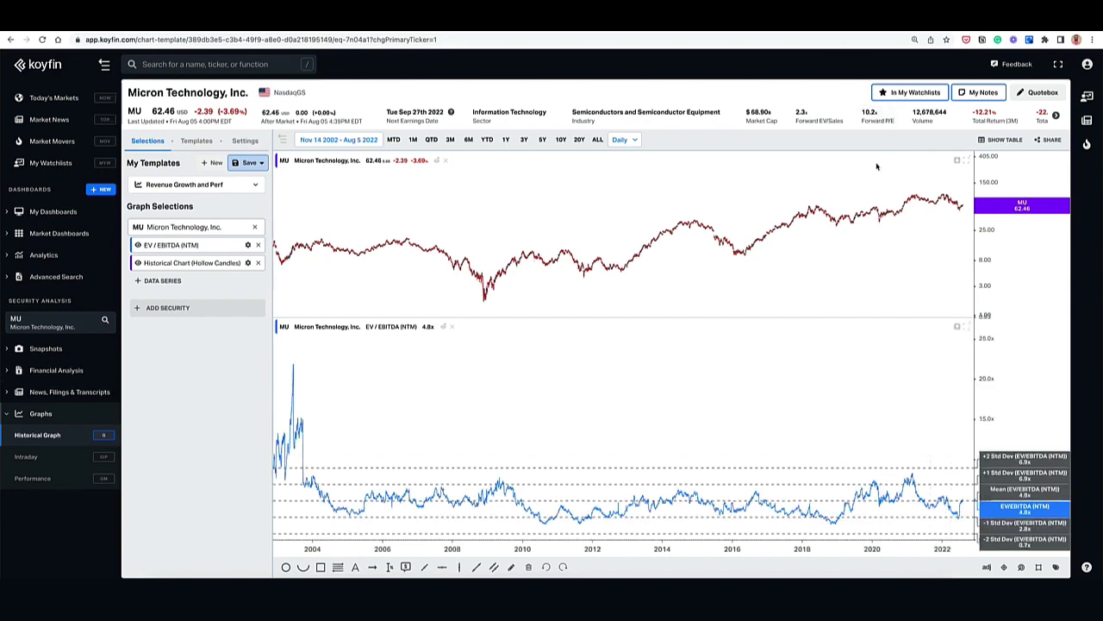
{"action": "scroll", "coordinate": [522, 418], "scroll_direction": "up", "scroll_amount": 2}
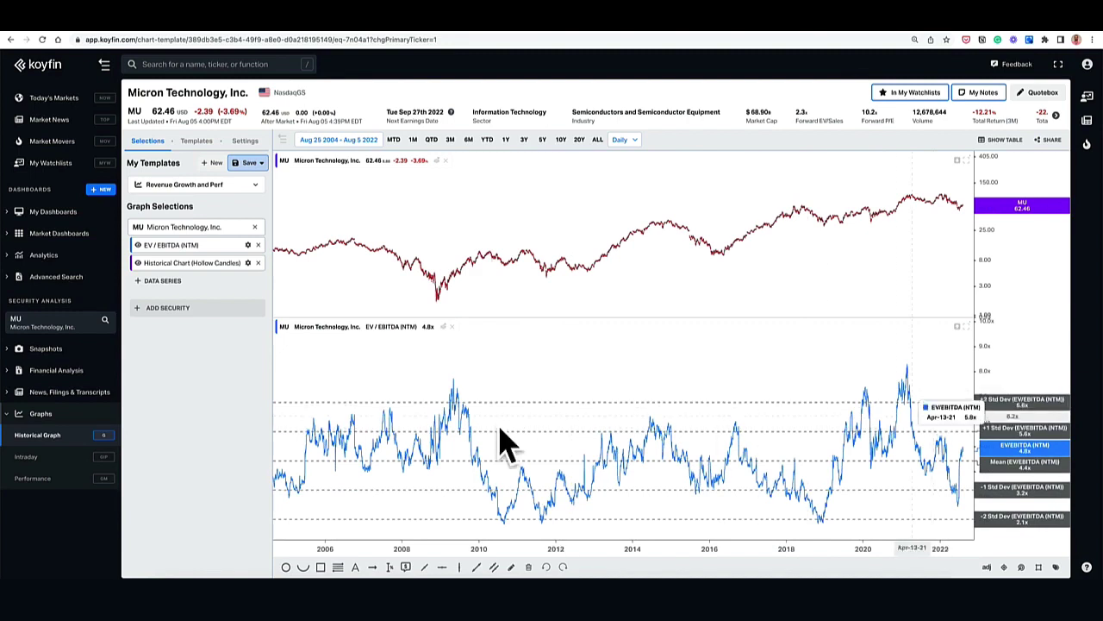
{"action": "scroll", "coordinate": [505, 443], "scroll_direction": "down", "scroll_amount": 2}
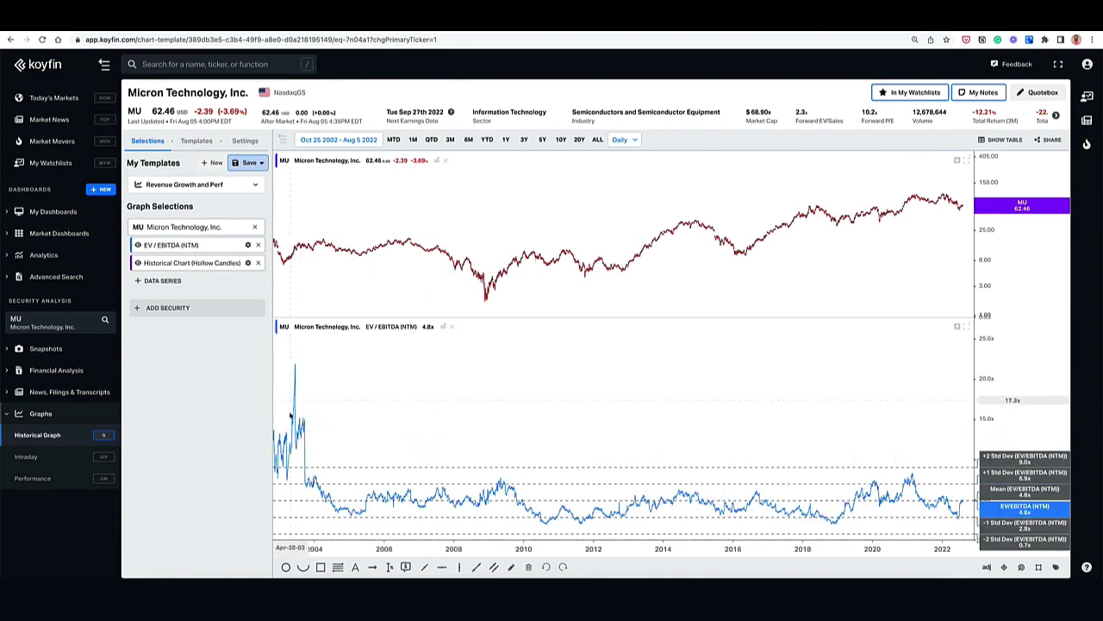
{"action": "scroll", "coordinate": [315, 438], "scroll_direction": "up", "scroll_amount": 1}
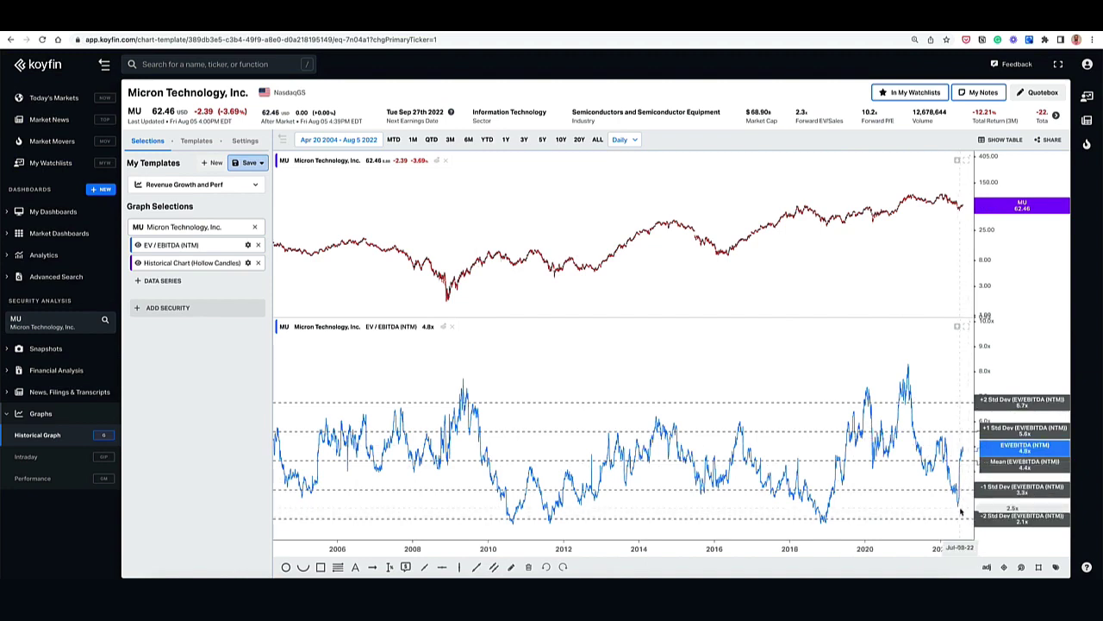
Zoom the chart to span January 2010 through August 2022
{"action": "mouse_move", "coordinate": [958, 509]}
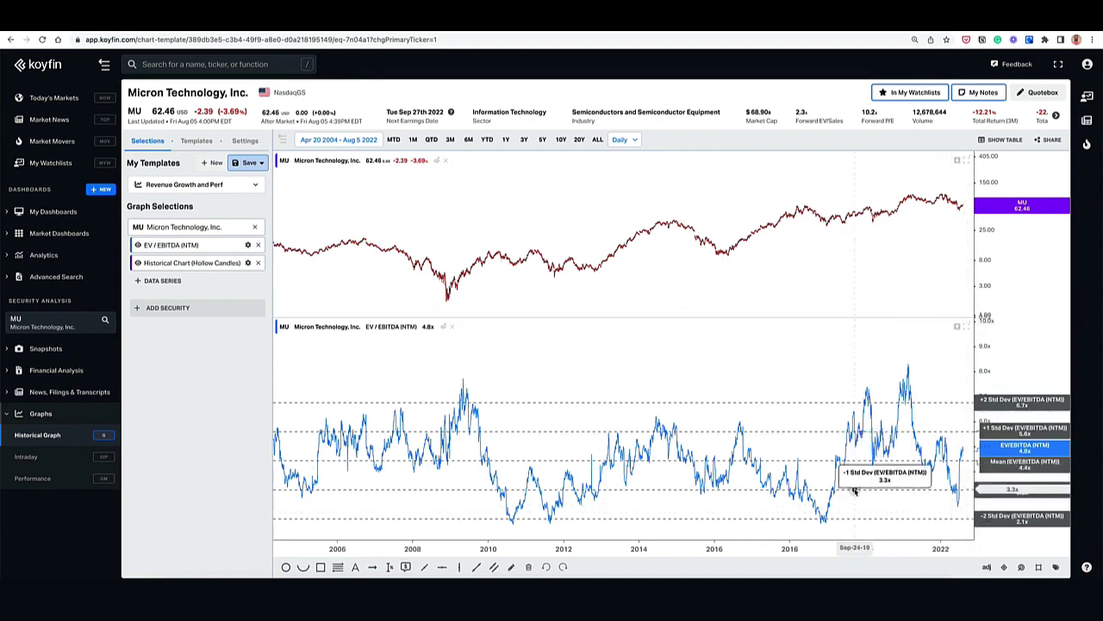
{"action": "scroll", "coordinate": [827, 487], "scroll_direction": "up", "scroll_amount": 5}
{"action": "scroll", "coordinate": [811, 492], "scroll_direction": "up", "scroll_amount": 2}
{"action": "mouse_move", "coordinate": [938, 524]}
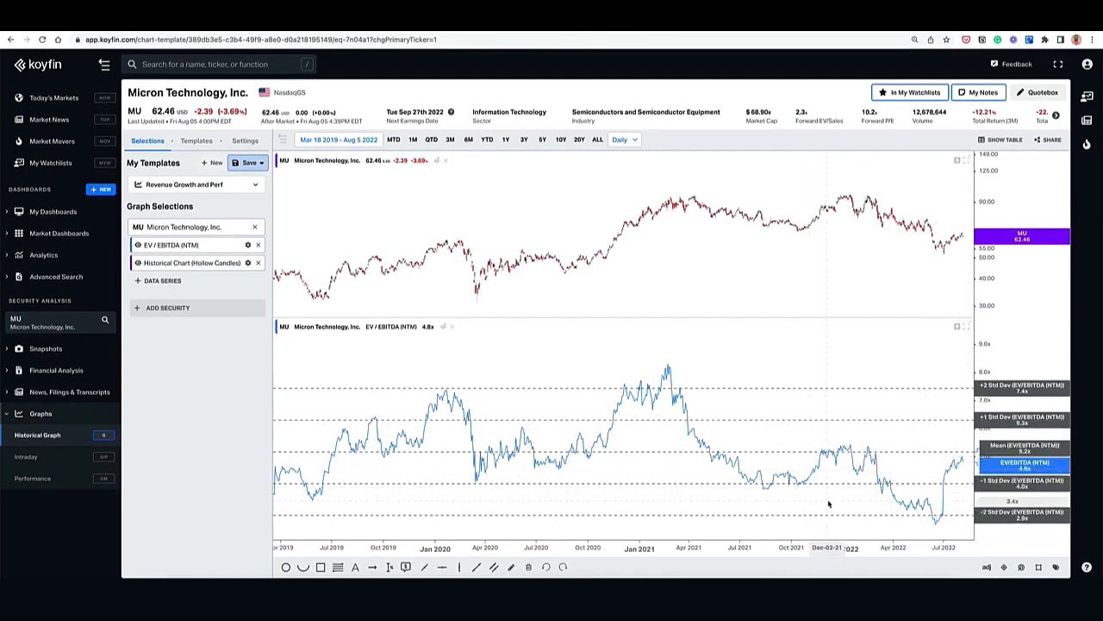
{"action": "scroll", "coordinate": [828, 505], "scroll_direction": "down", "scroll_amount": 3}
{"action": "scroll", "coordinate": [828, 505], "scroll_direction": "down", "scroll_amount": 3}
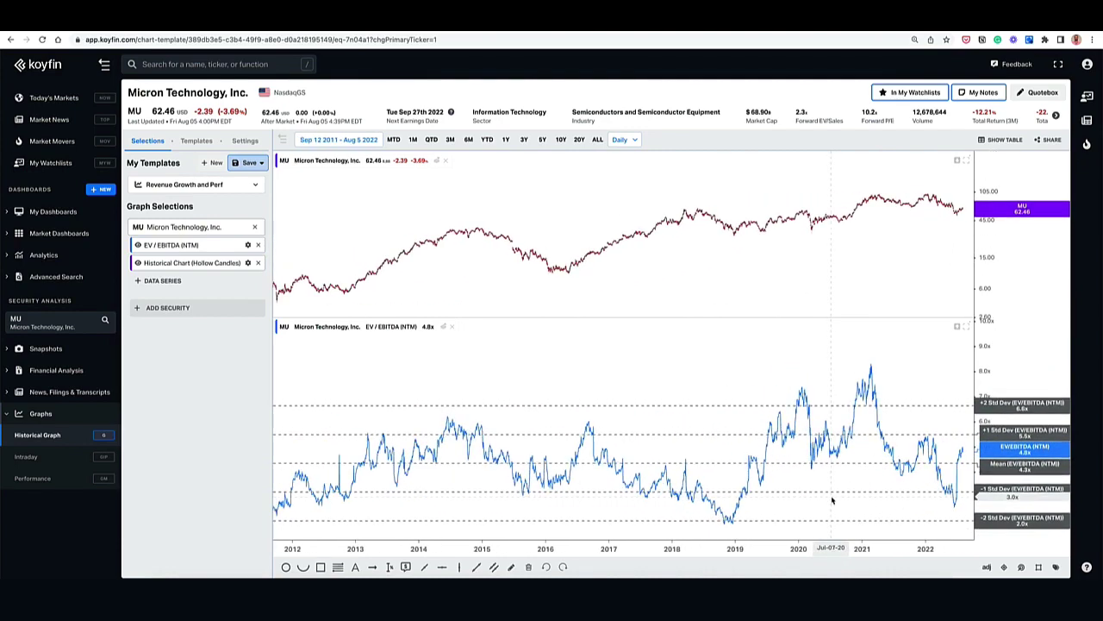
{"action": "scroll", "coordinate": [833, 499], "scroll_direction": "down", "scroll_amount": 1}
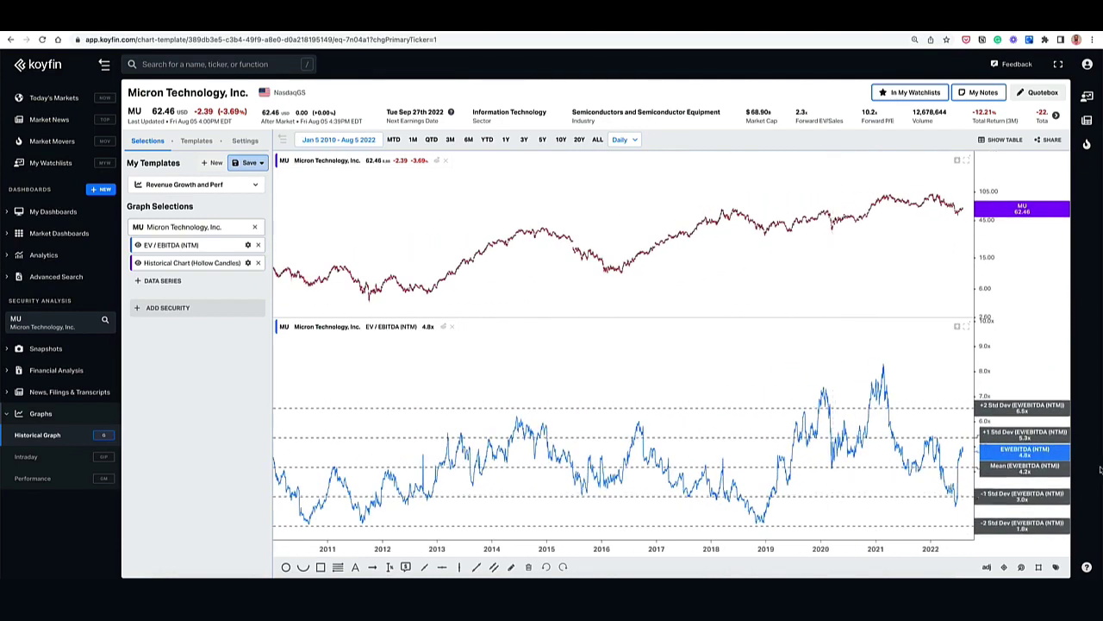
Replace the EV/EBITDA series with Micron's Total Revenues (LTM)
{"action": "left_click", "coordinate": [258, 246]}
{"action": "left_click", "coordinate": [162, 262]}
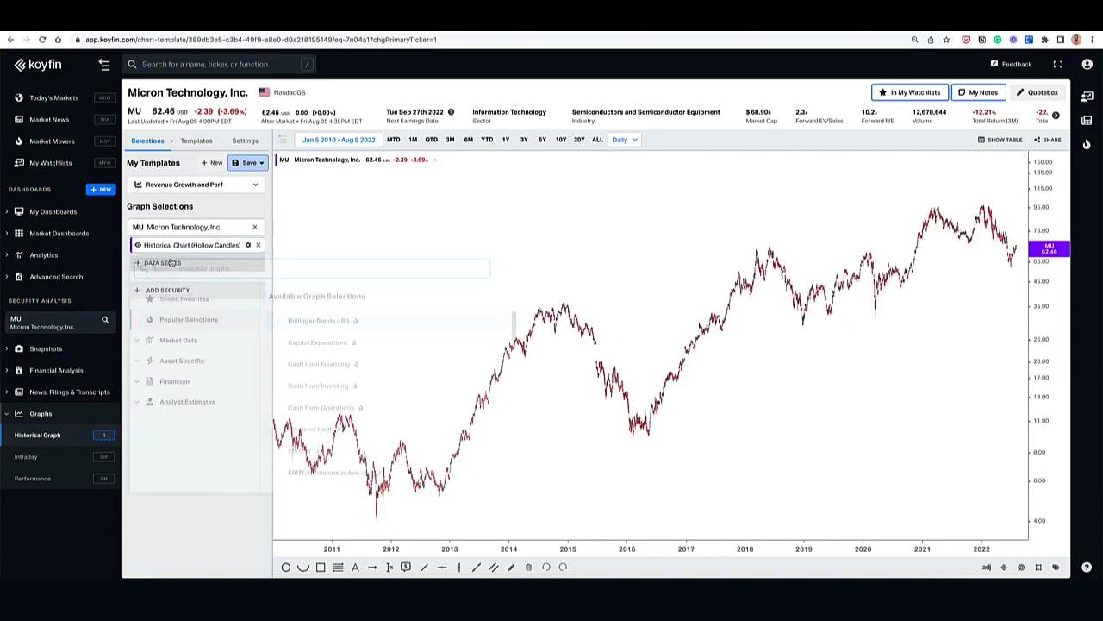
{"action": "type", "text": "total re"}
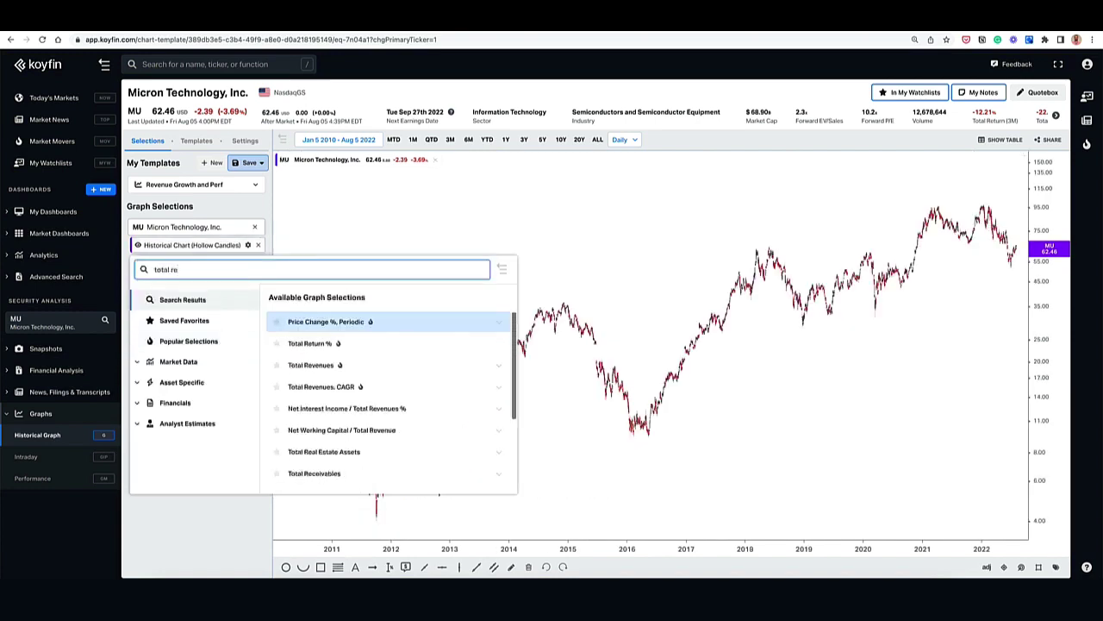
{"action": "key", "text": "Down"}
{"action": "key", "text": "Down"}
{"action": "key", "text": "Return"}
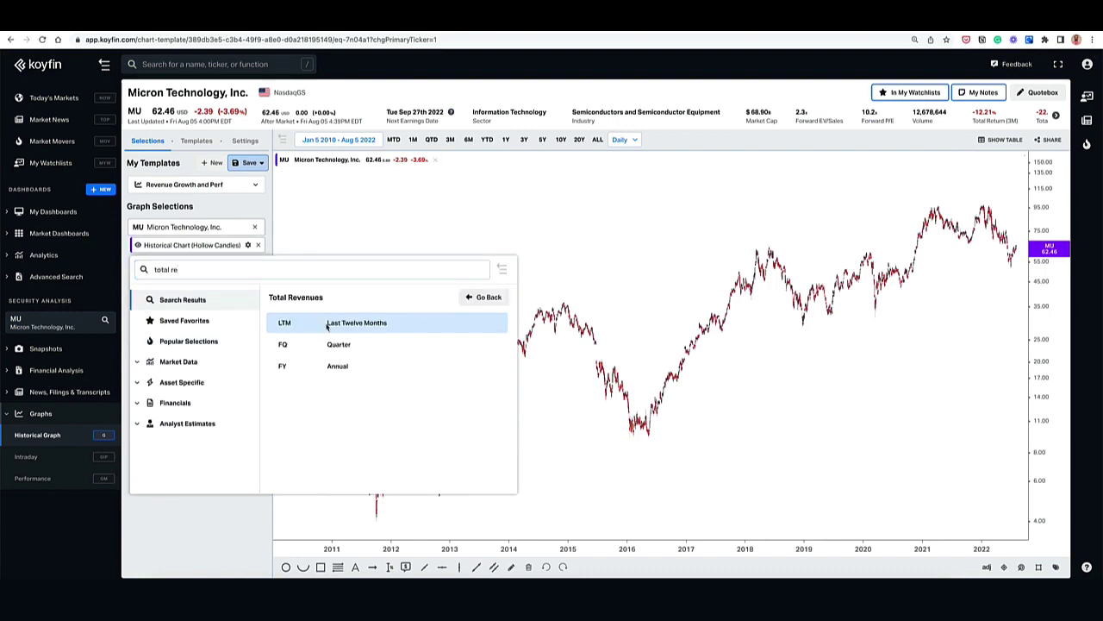
{"action": "left_click", "coordinate": [287, 332]}
Show Total Revenues as YoY Growth % over the last 20 years
{"action": "left_click", "coordinate": [207, 263]}
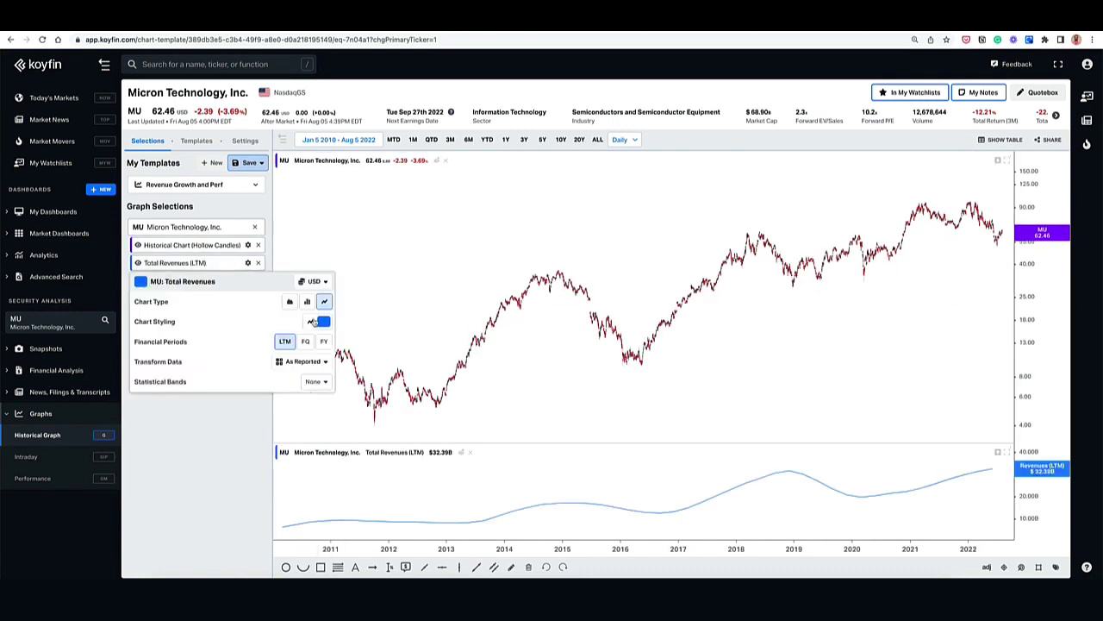
{"action": "left_click", "coordinate": [305, 363]}
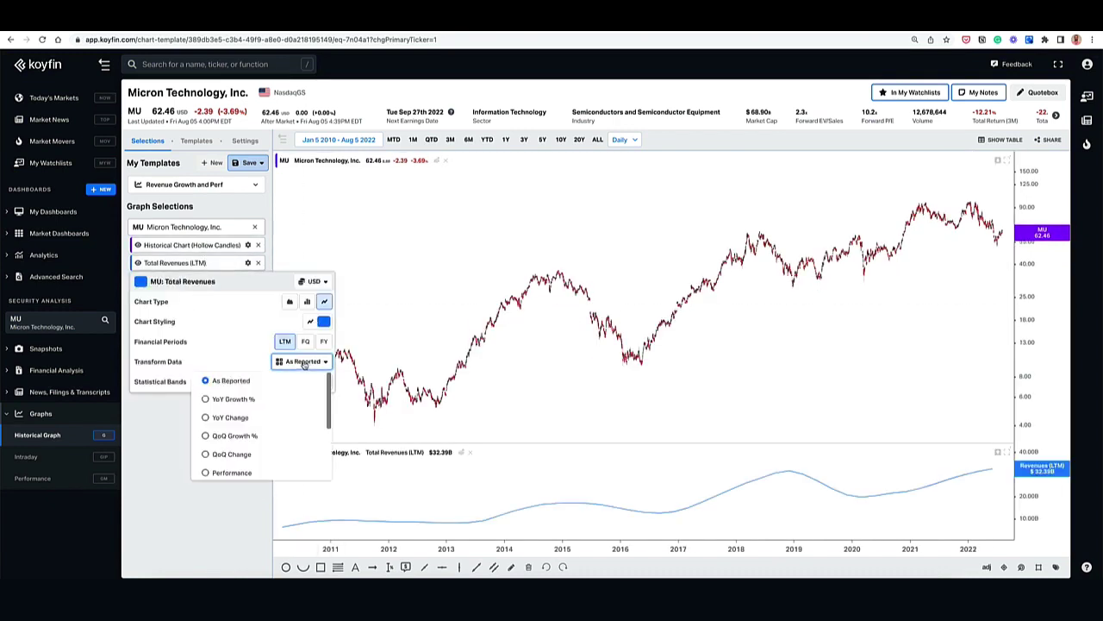
{"action": "left_click", "coordinate": [259, 400]}
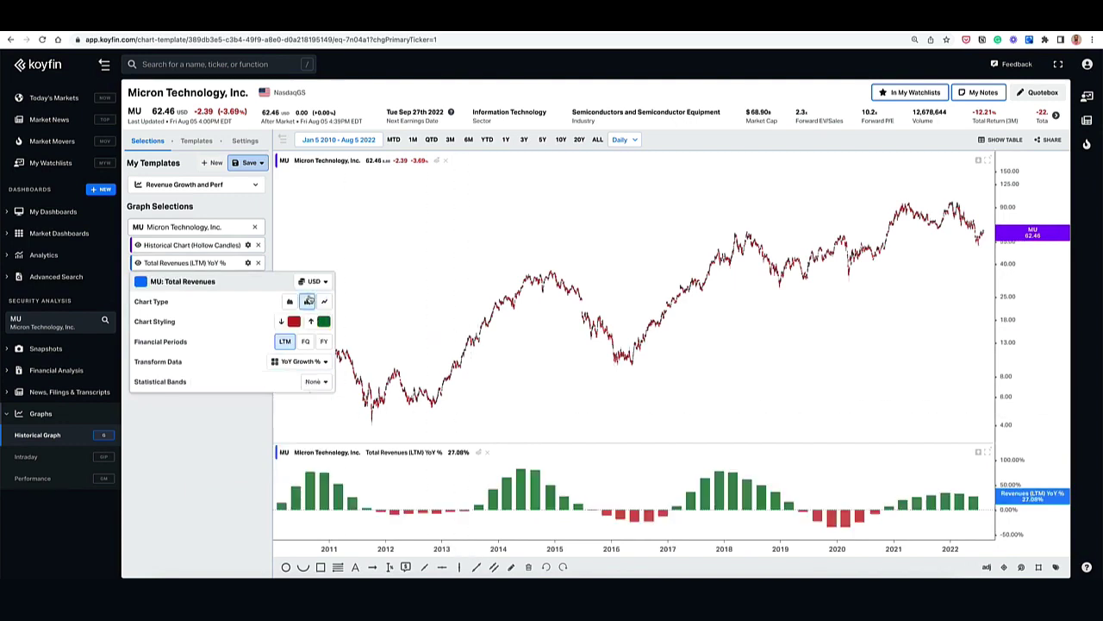
{"action": "left_click", "coordinate": [579, 139]}
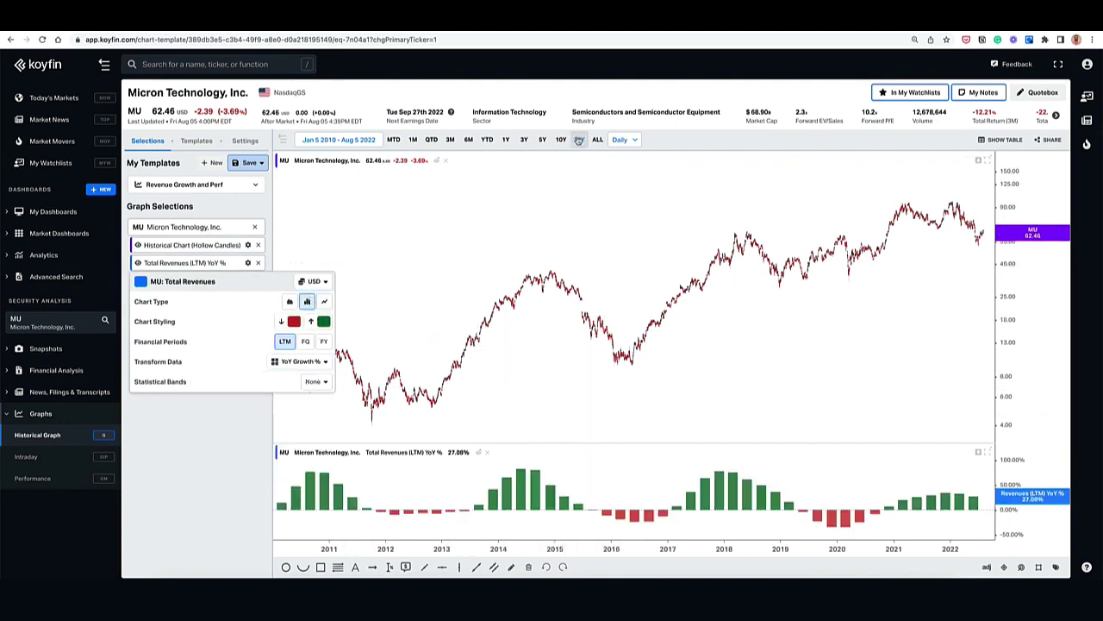
Add Mean, +1 and -1 Standard Deviation statistical bands to the Total Revenues YoY series
{"action": "left_click", "coordinate": [216, 264]}
{"action": "left_click", "coordinate": [316, 382]}
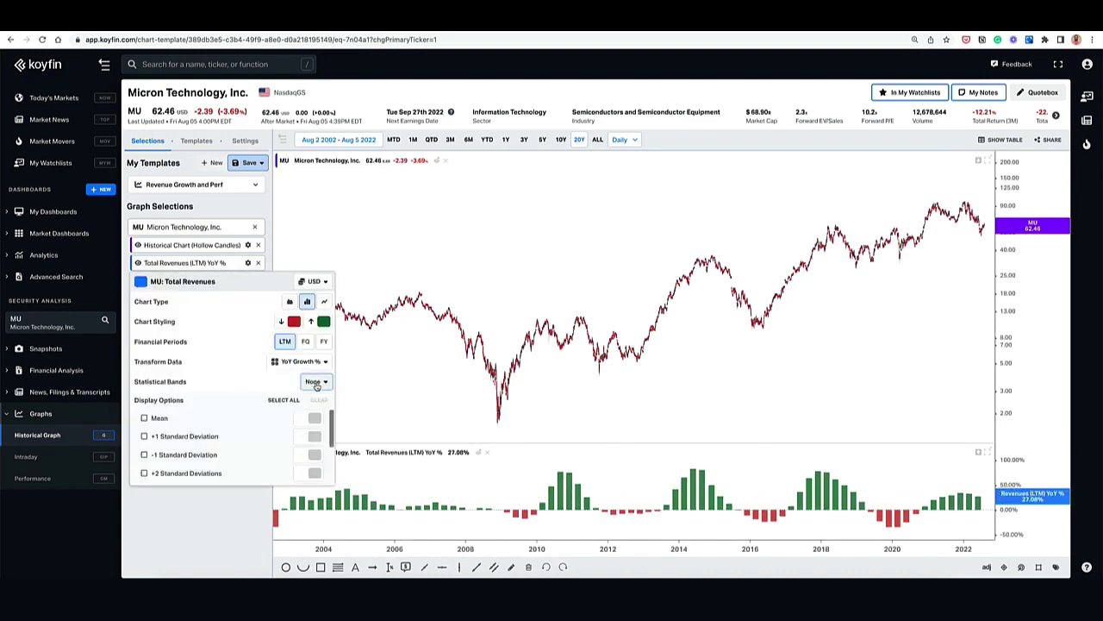
{"action": "left_click", "coordinate": [145, 418]}
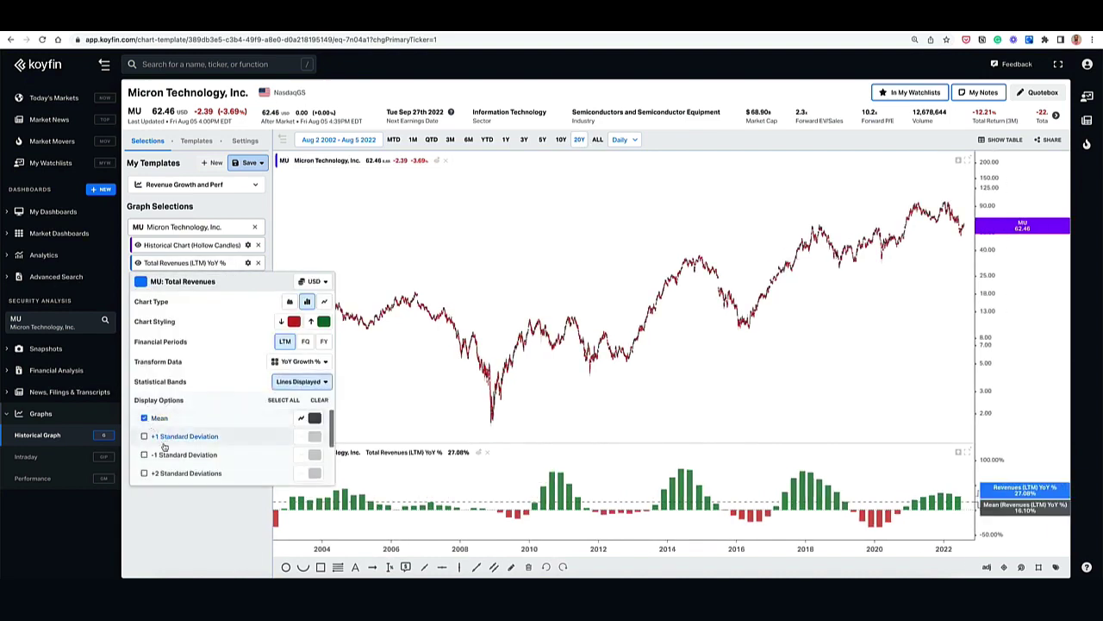
{"action": "left_click", "coordinate": [164, 444]}
{"action": "left_click", "coordinate": [167, 457]}
{"action": "left_click", "coordinate": [218, 540]}
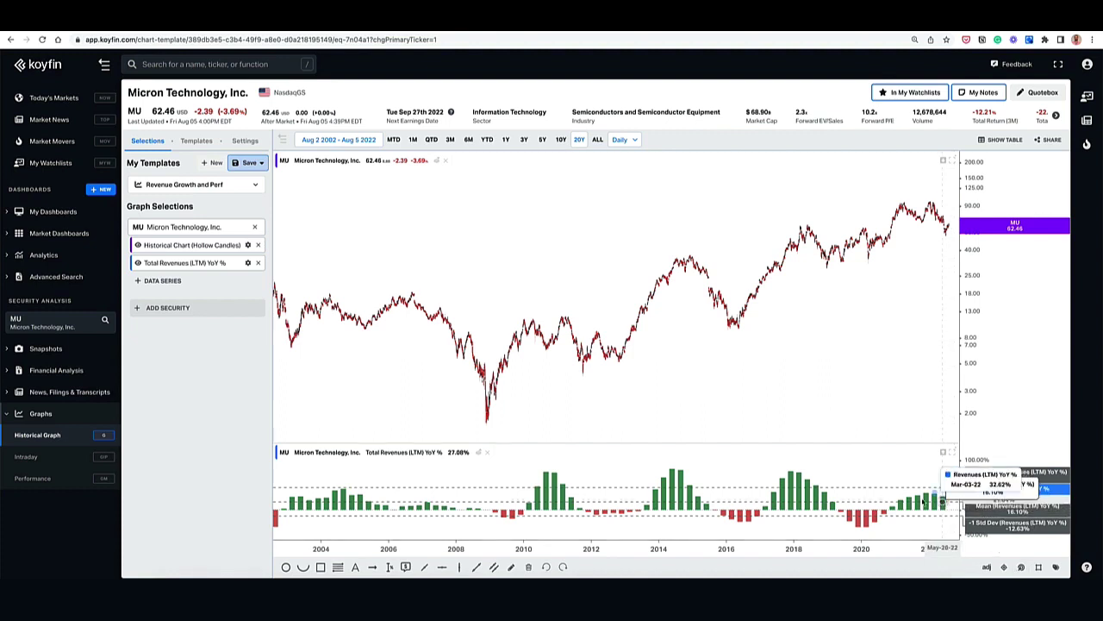
{"action": "scroll", "coordinate": [793, 492], "scroll_direction": "up", "scroll_amount": 2}
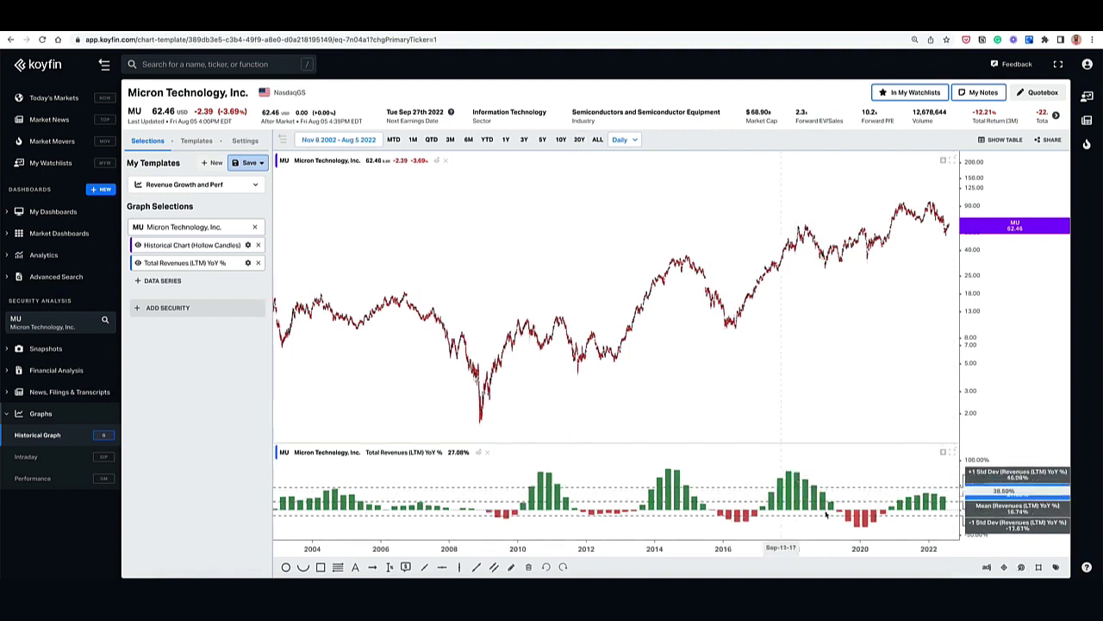
{"action": "scroll", "coordinate": [727, 400], "scroll_direction": "down", "scroll_amount": 2}
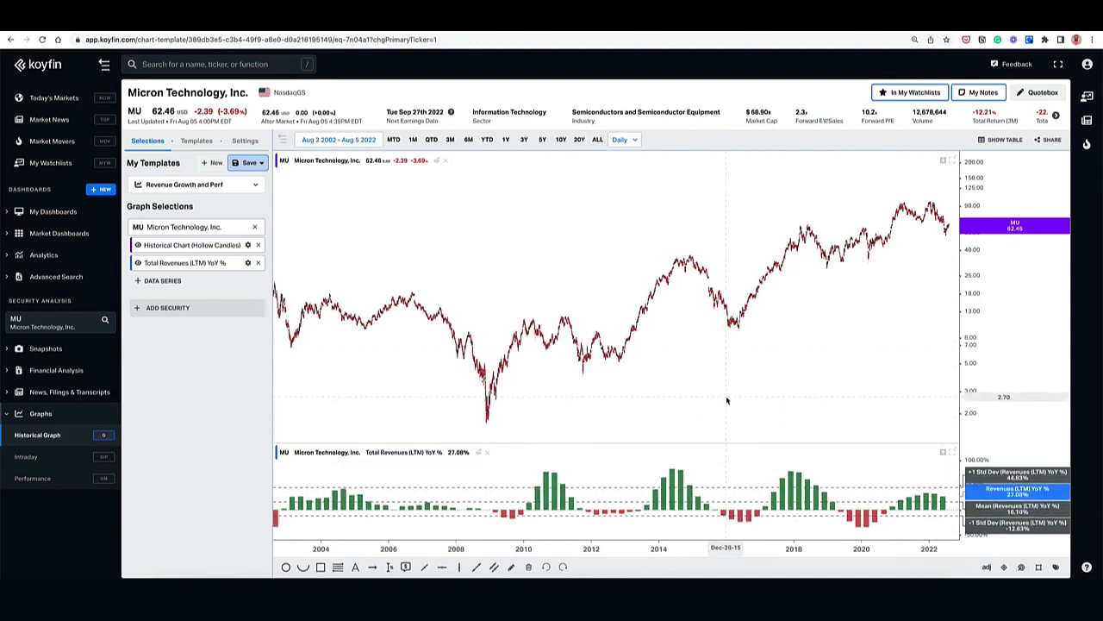